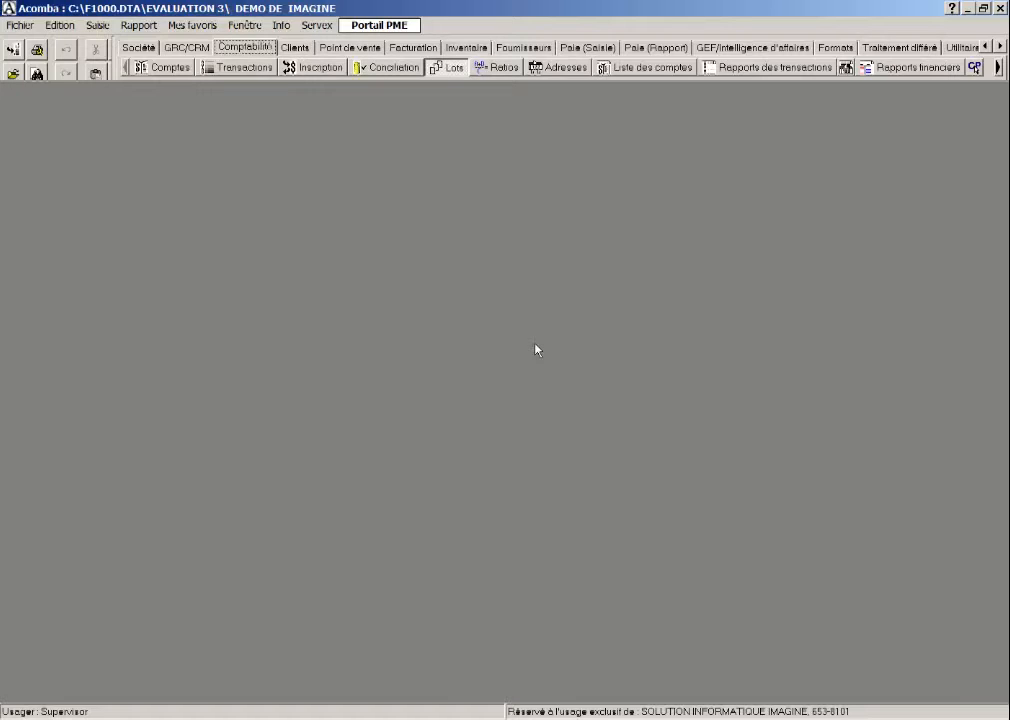
Step: Open a new cheque entry in Inscription and keep it set as a transaction belonging to a lot
key("Left")
key("Left")
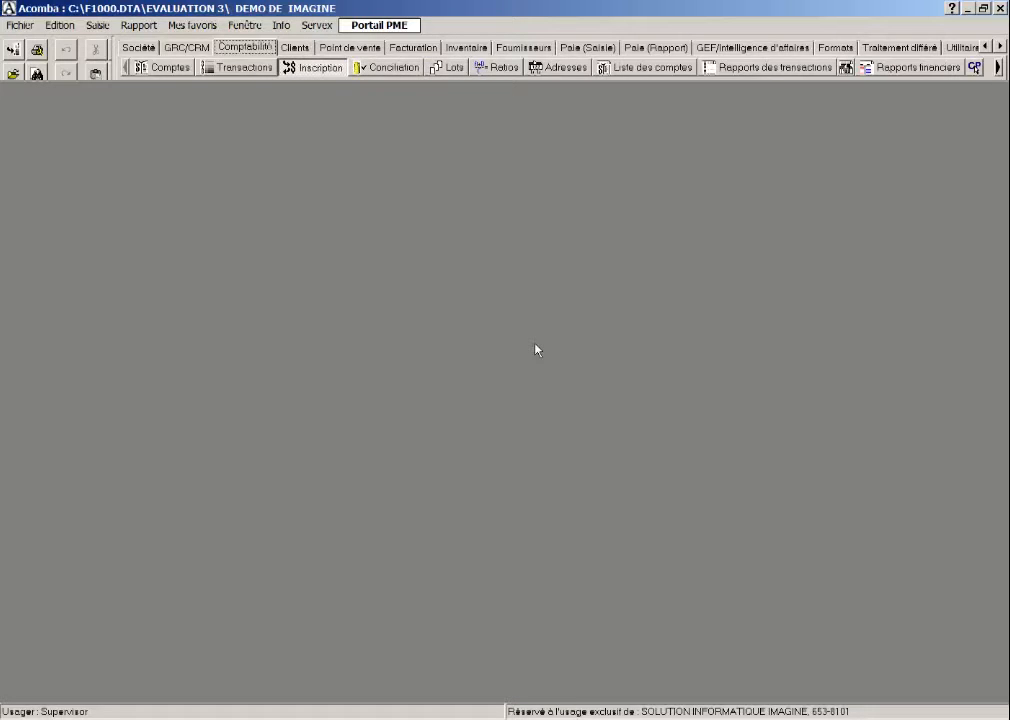
key("Return")
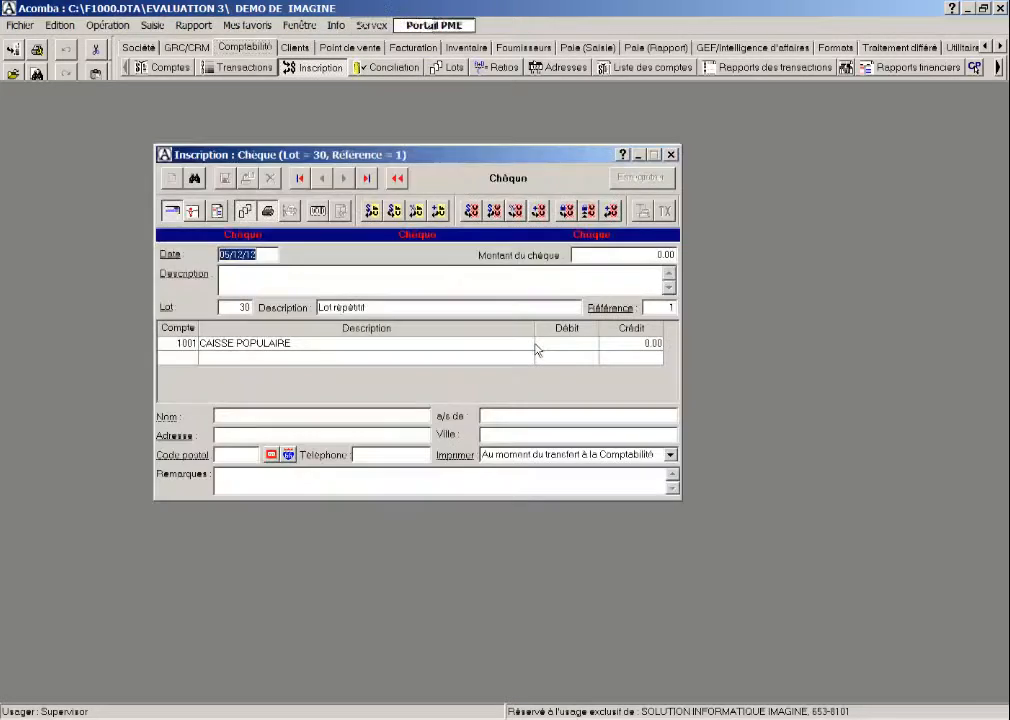
left_click(222, 213)
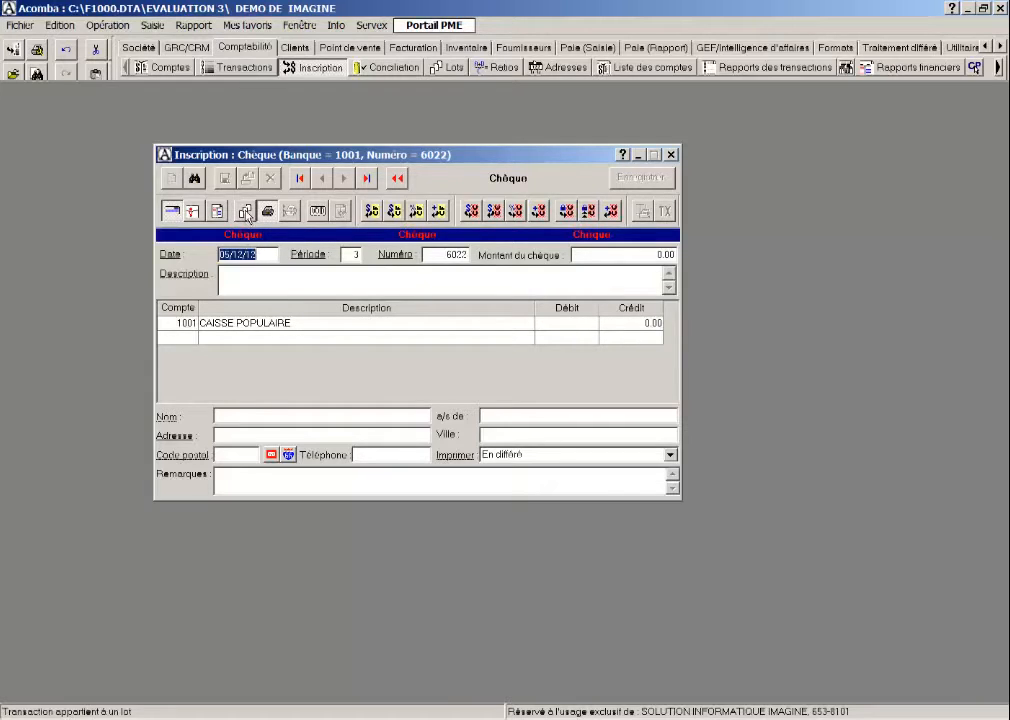
left_click(246, 213)
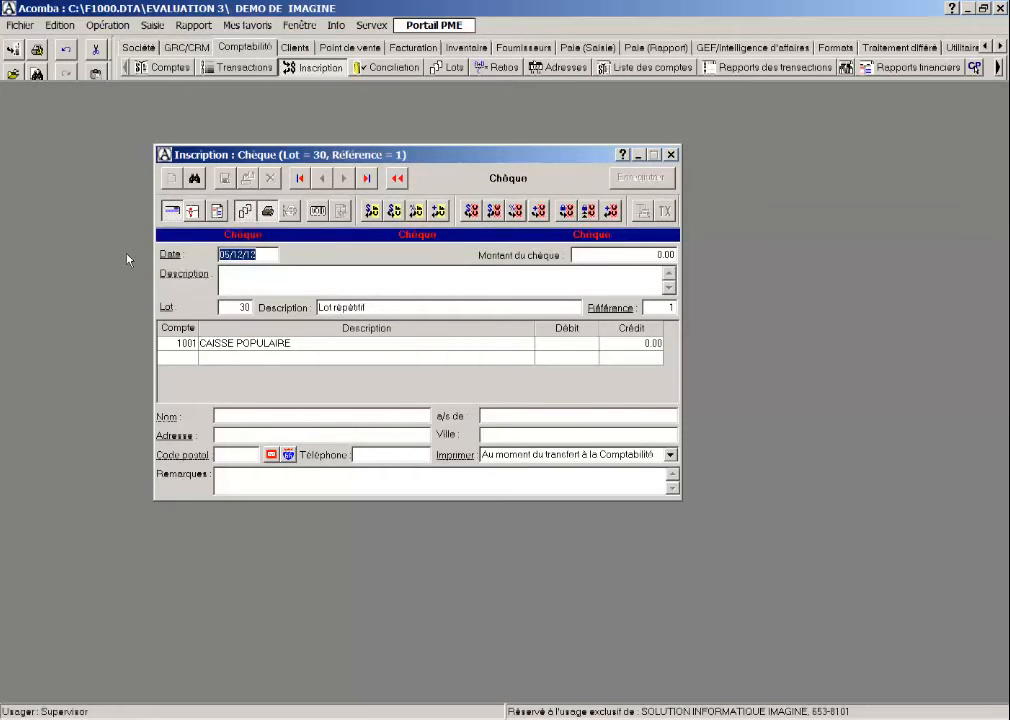
Step: Date the cheque 01/01/13 and fill in its description and payee details from the contact Les Immeubles ABC
type("01/01/13")
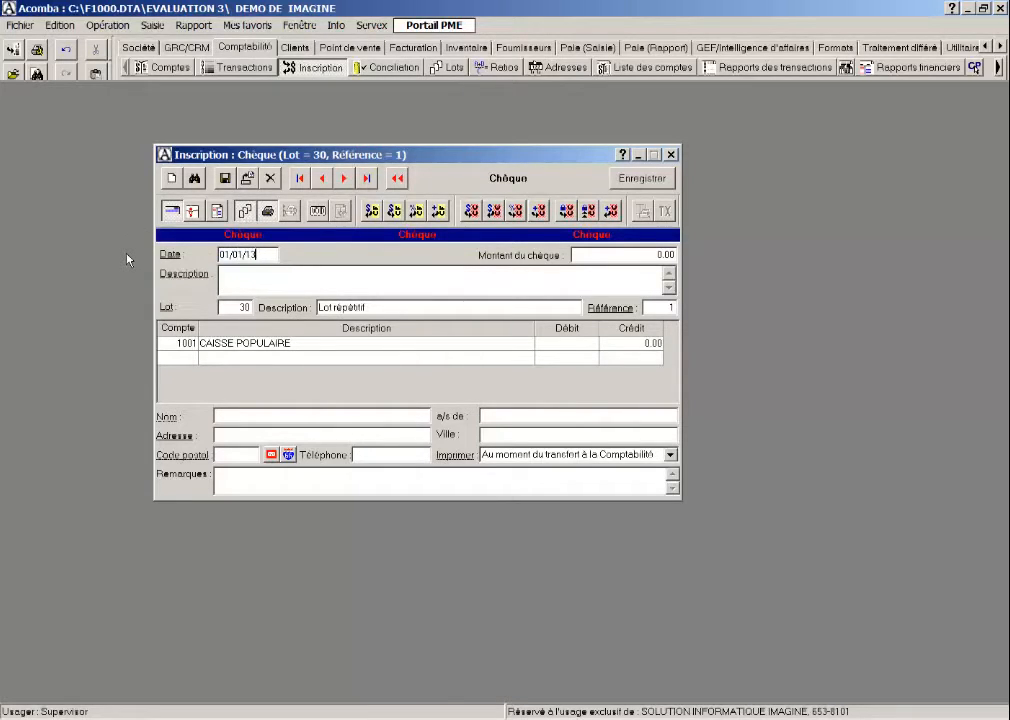
key("F9")
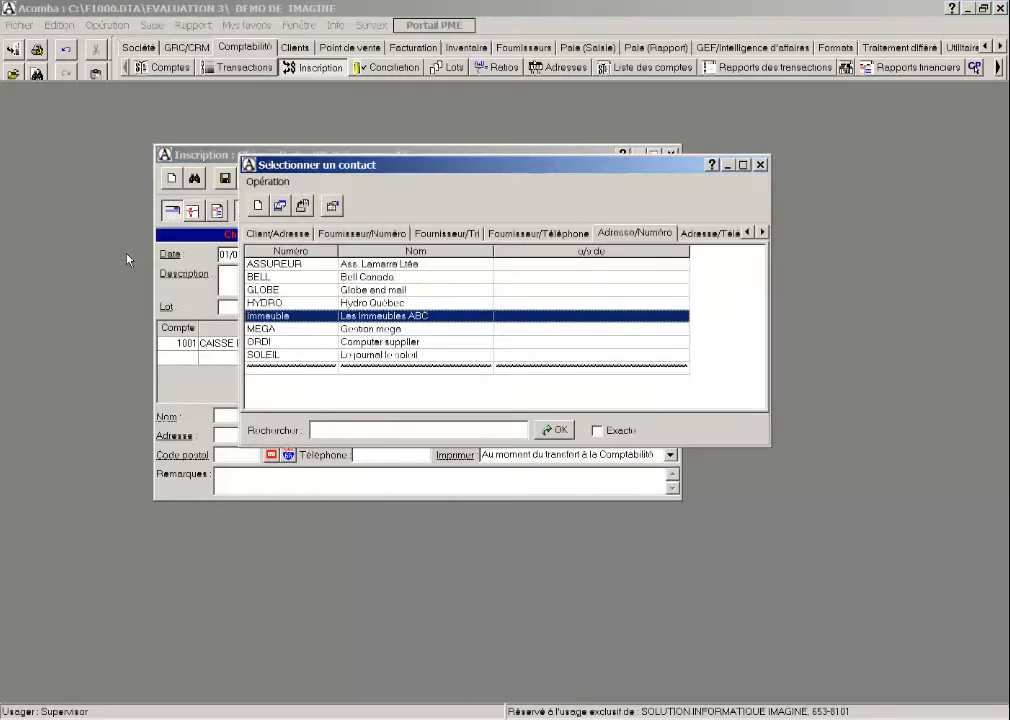
key("Up")
key("Down")
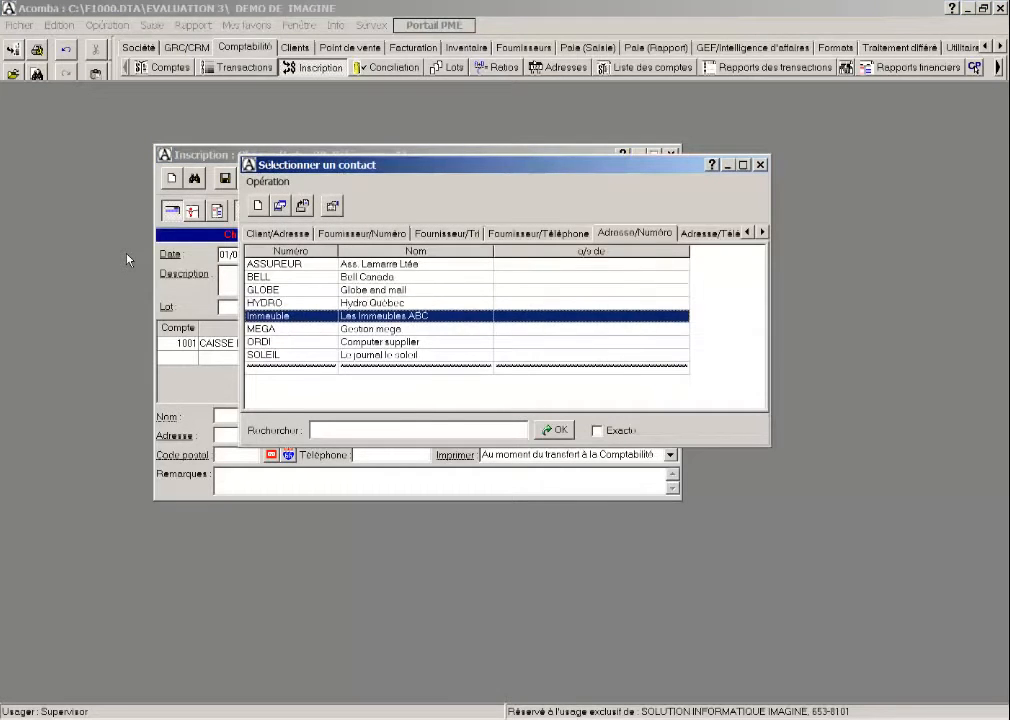
key("Return")
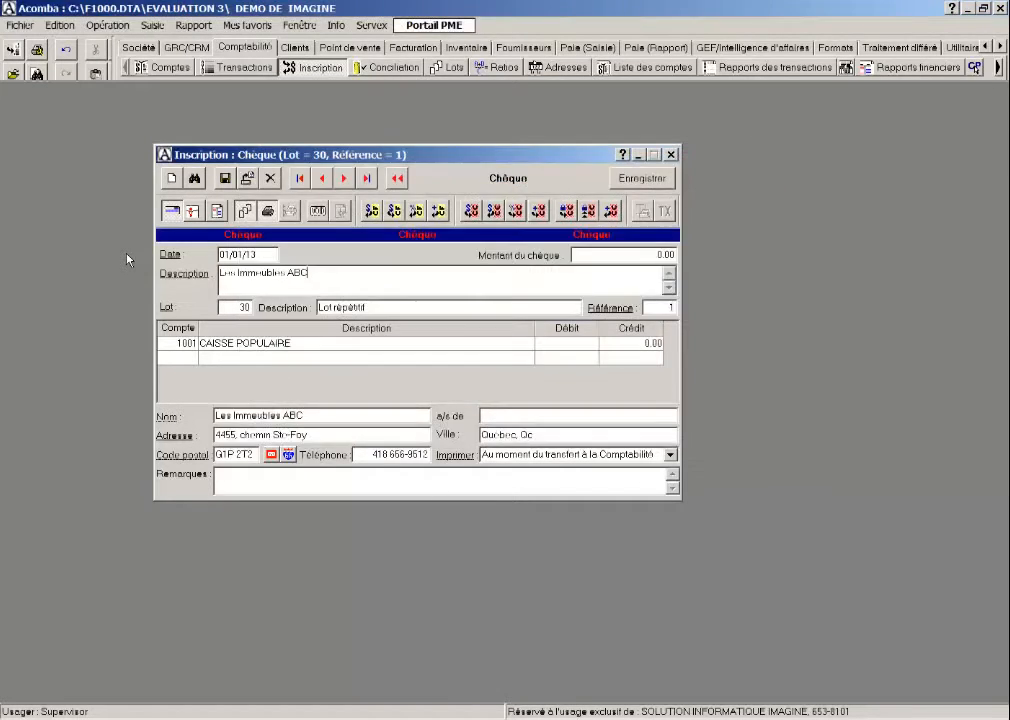
key("Tab")
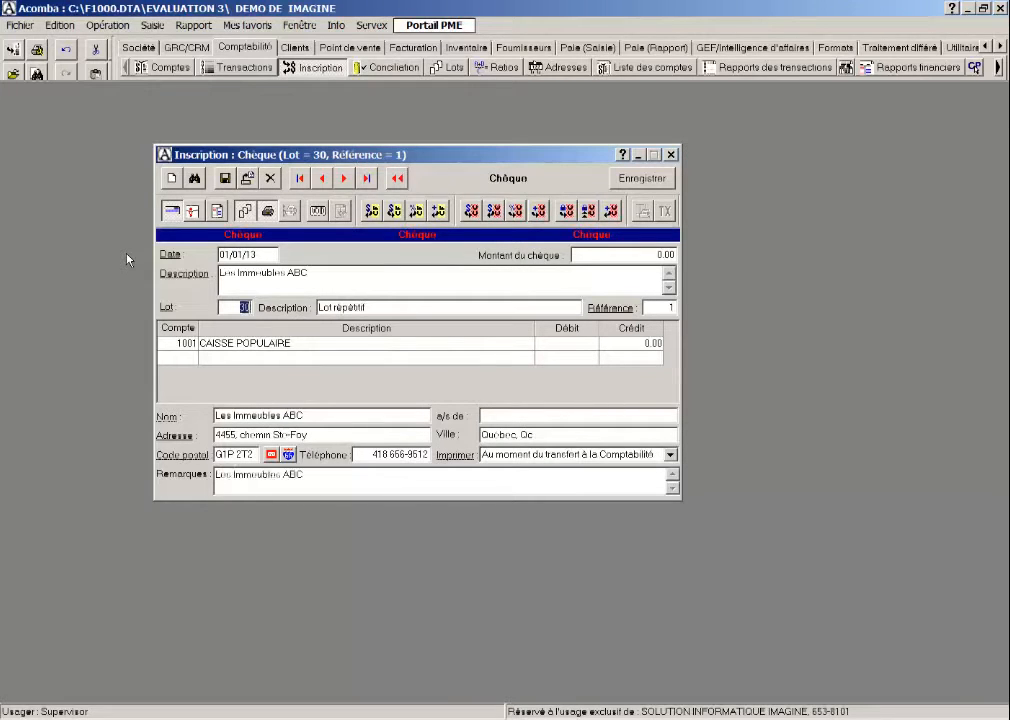
Step: Assign the cheque to lot 1, Janvier, from the list of lots
key("F2")
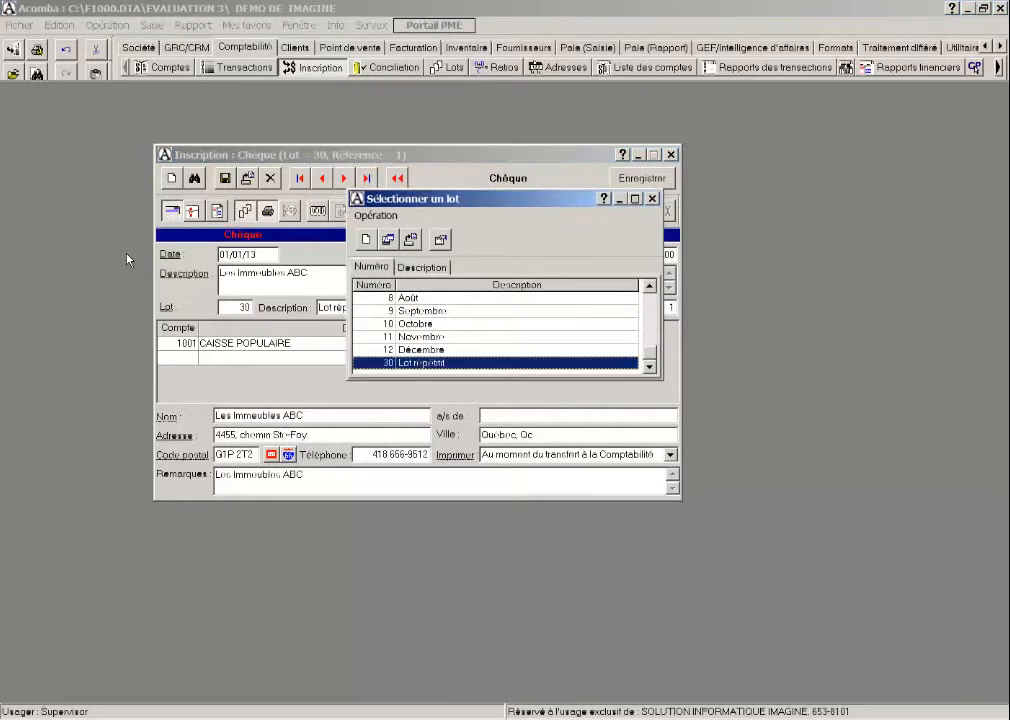
key("Up")
key("Home")
key("Down")
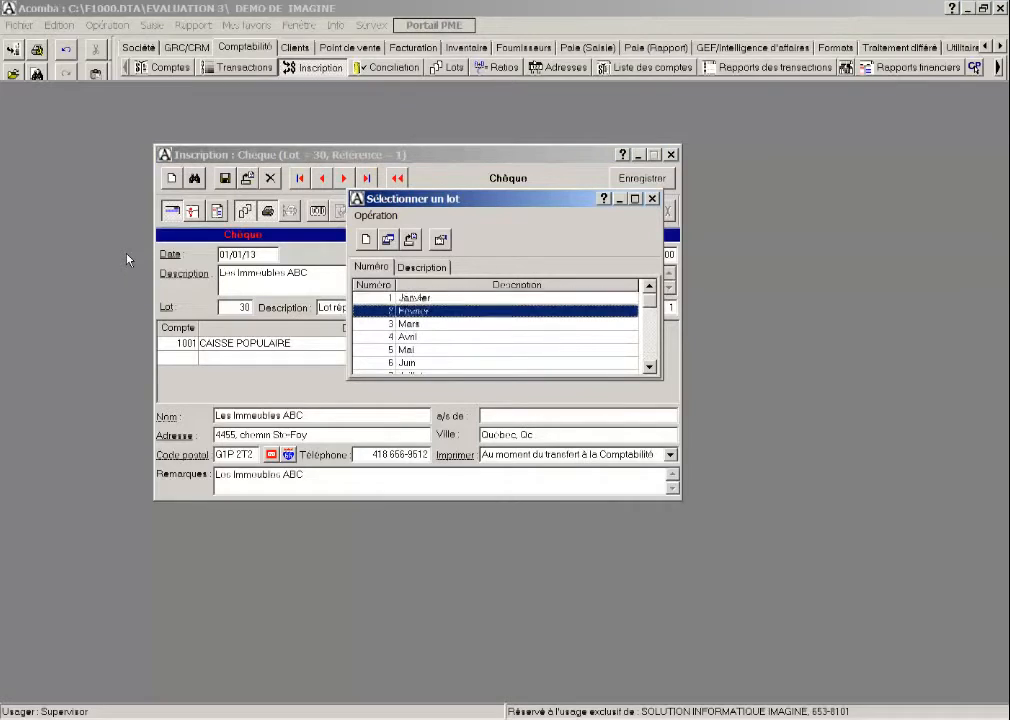
key("Up")
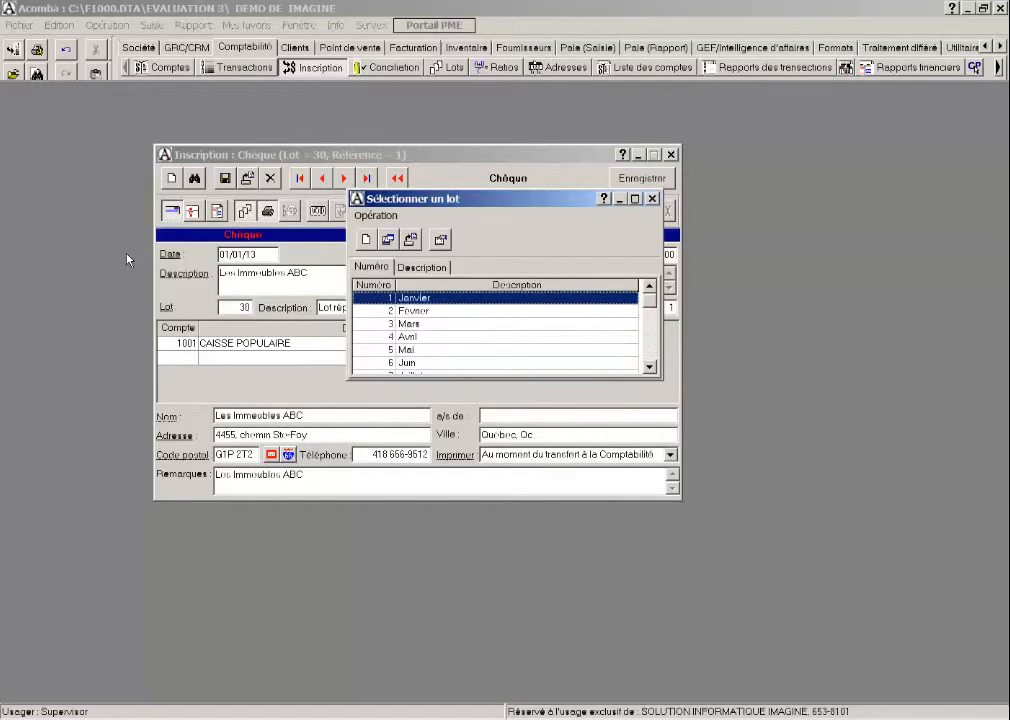
key("Return")
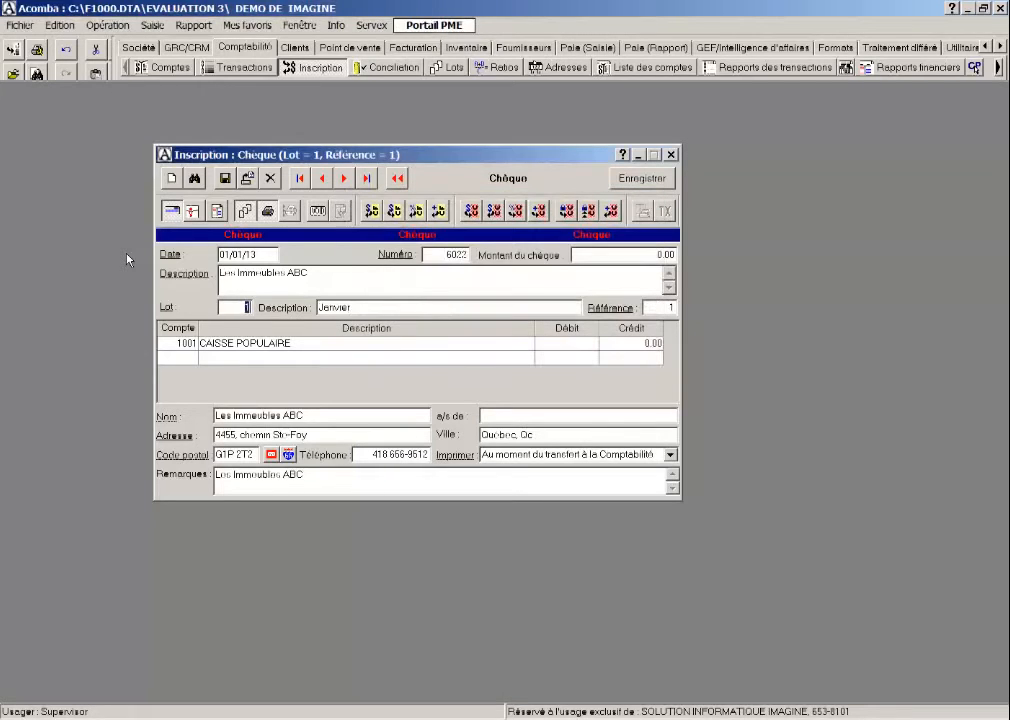
Step: Charge the cheque to the Loyer account with a 1500 debit and let the taxes be split out
key("Return")
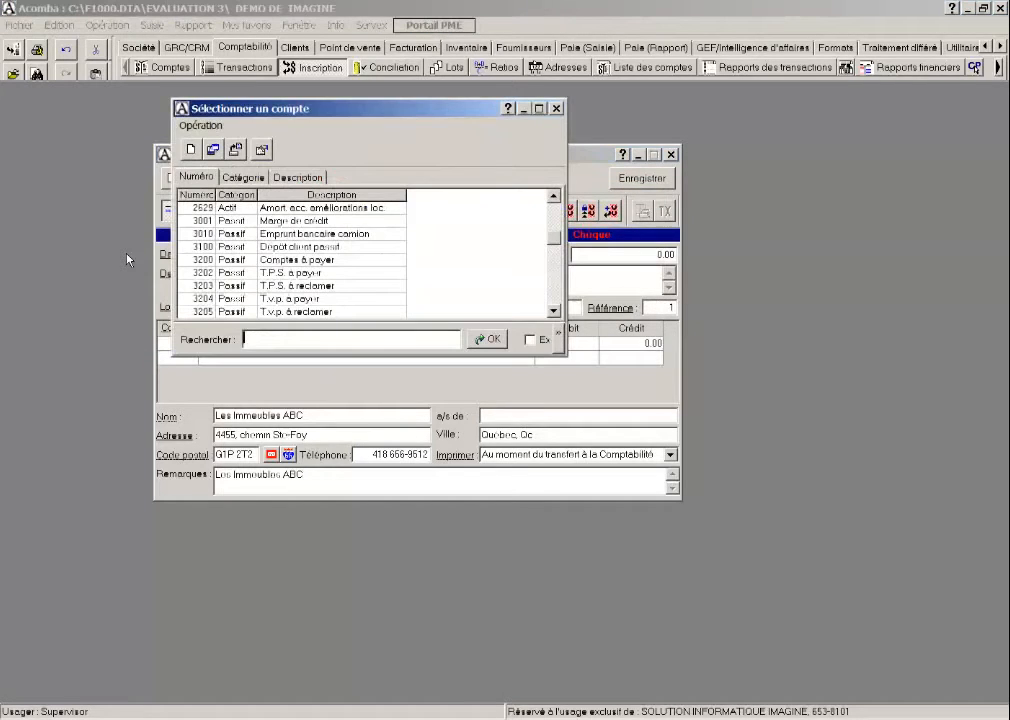
type("loyer")
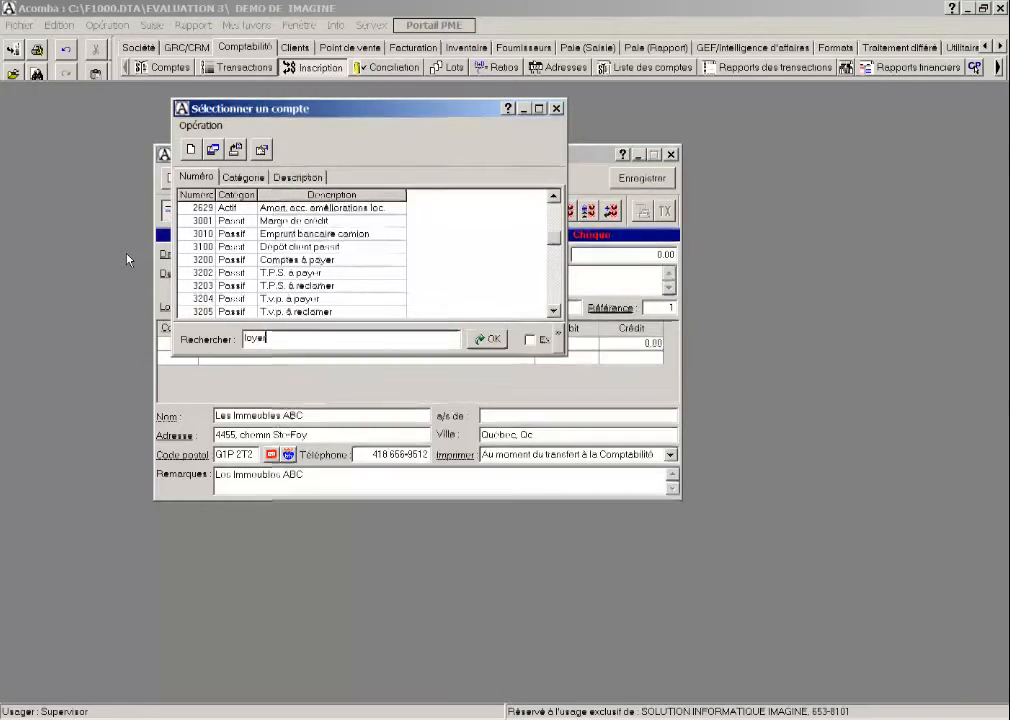
key("Return")
key("Return")
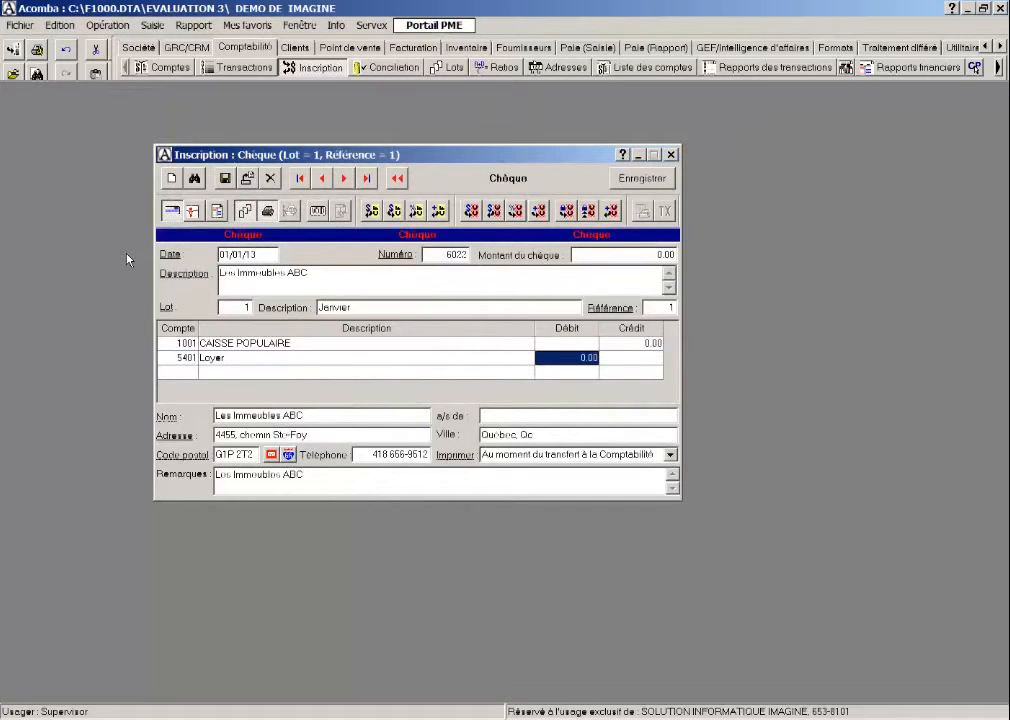
type("1500")
key("Return")
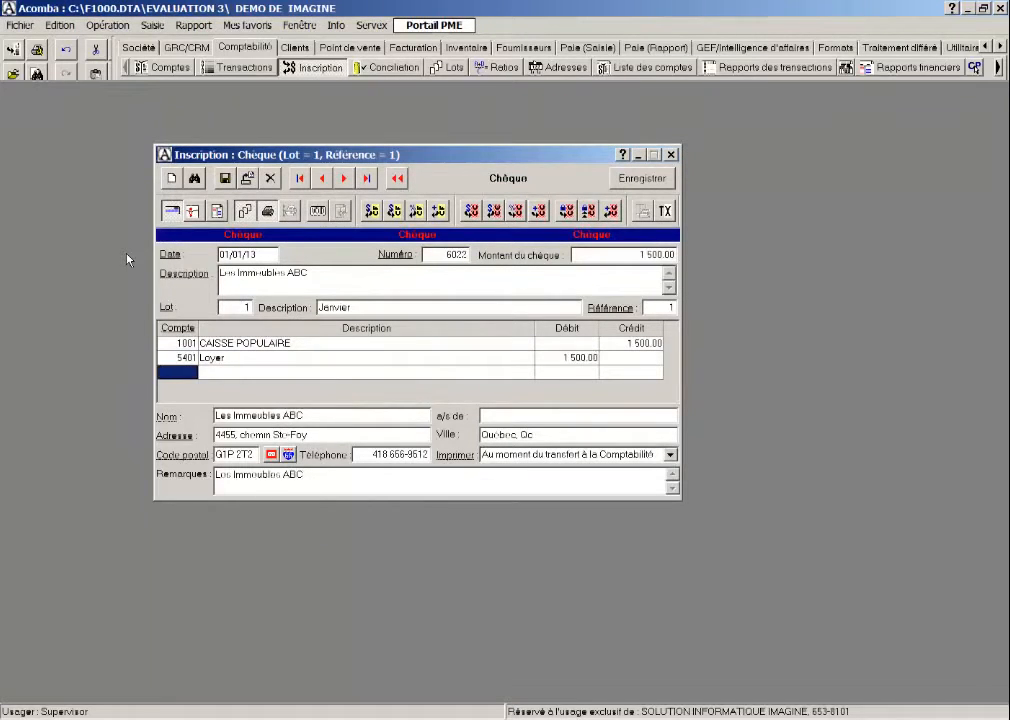
key("Return")
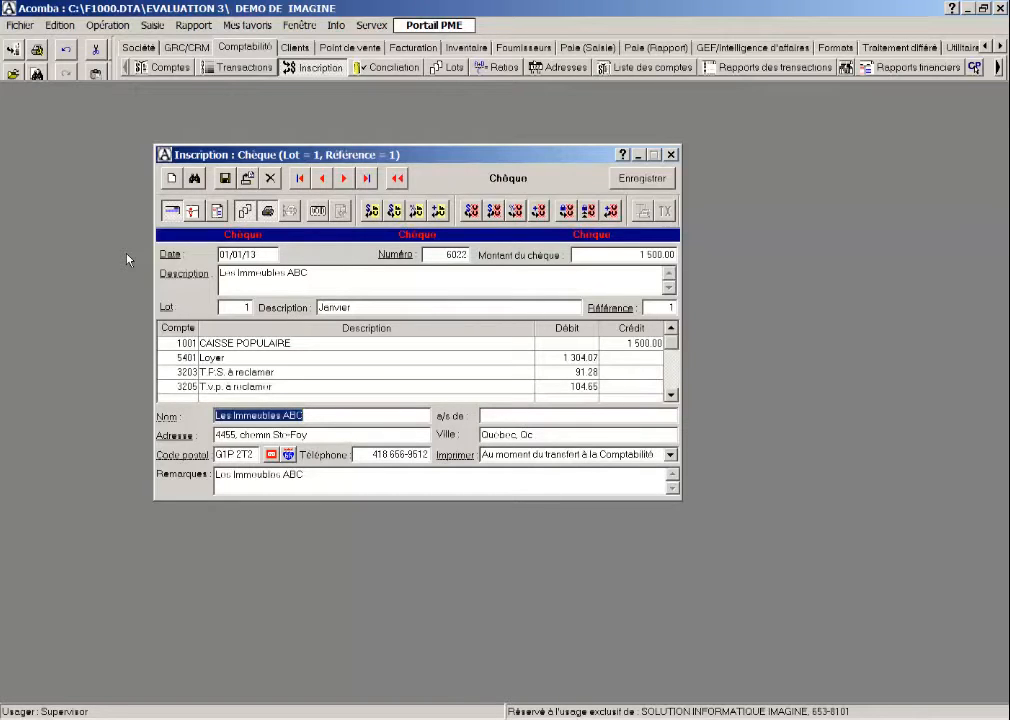
Step: Set the cheque's printing option (Imprimer) to Immédiatement, keeping the payee details as filled in
key("Return")
key("Return")
key("Return")
key("Return")
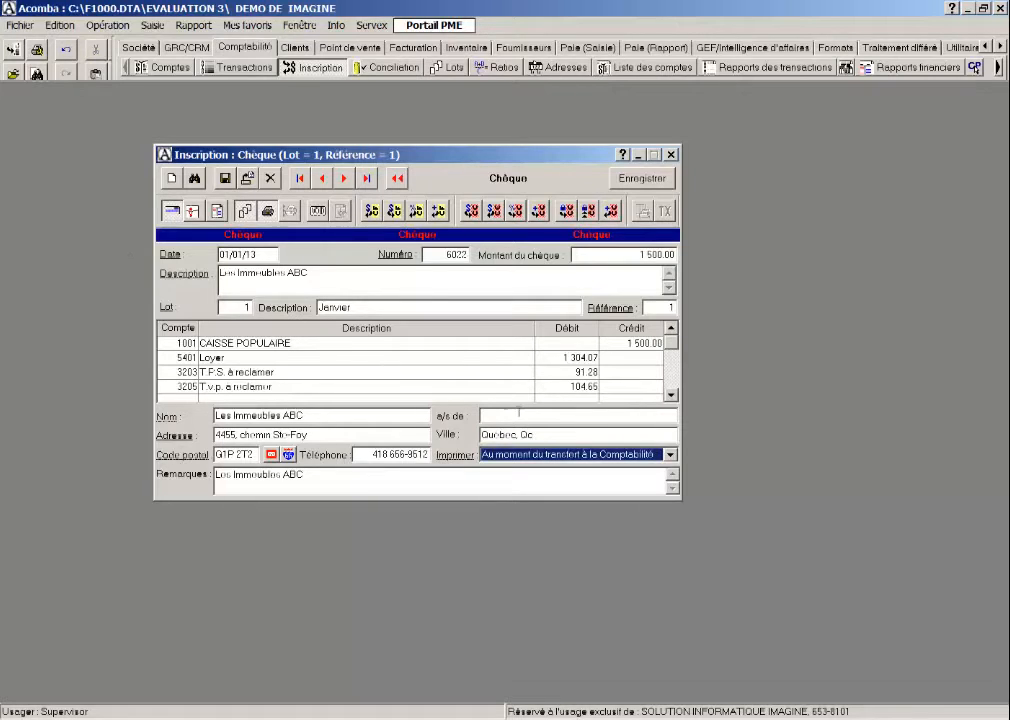
left_click(670, 456)
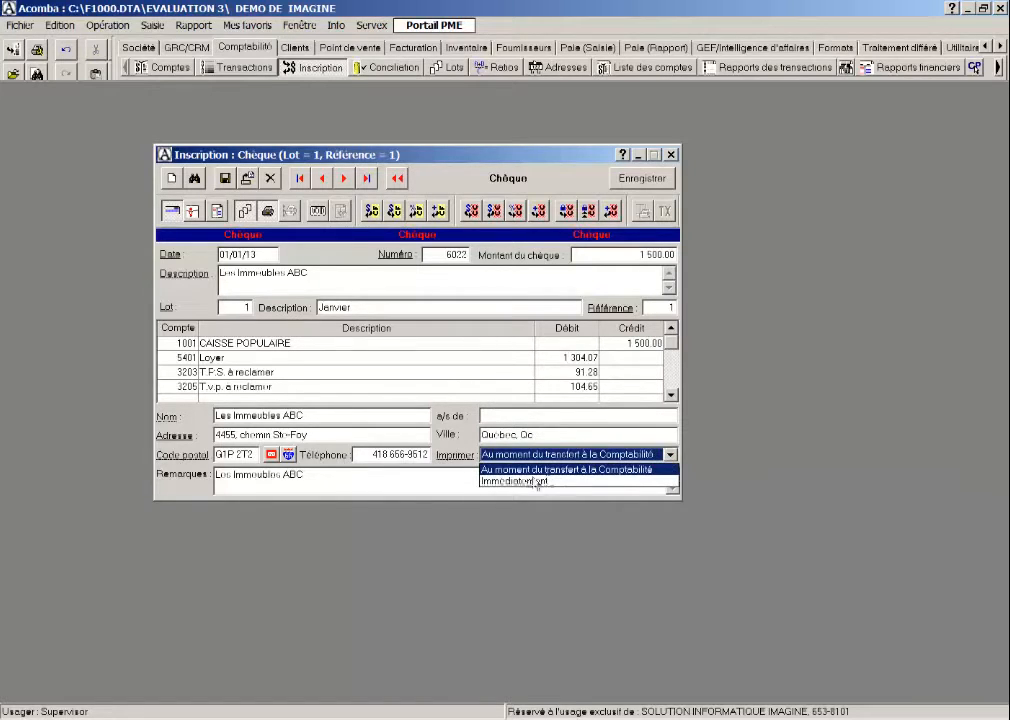
left_click(498, 481)
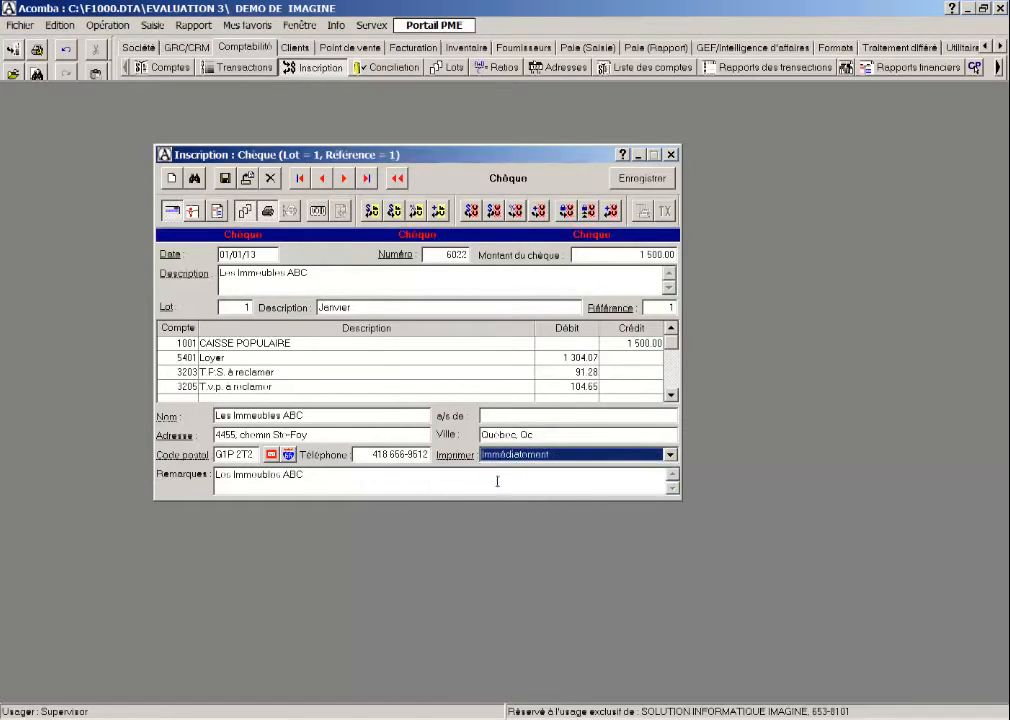
left_click(668, 456)
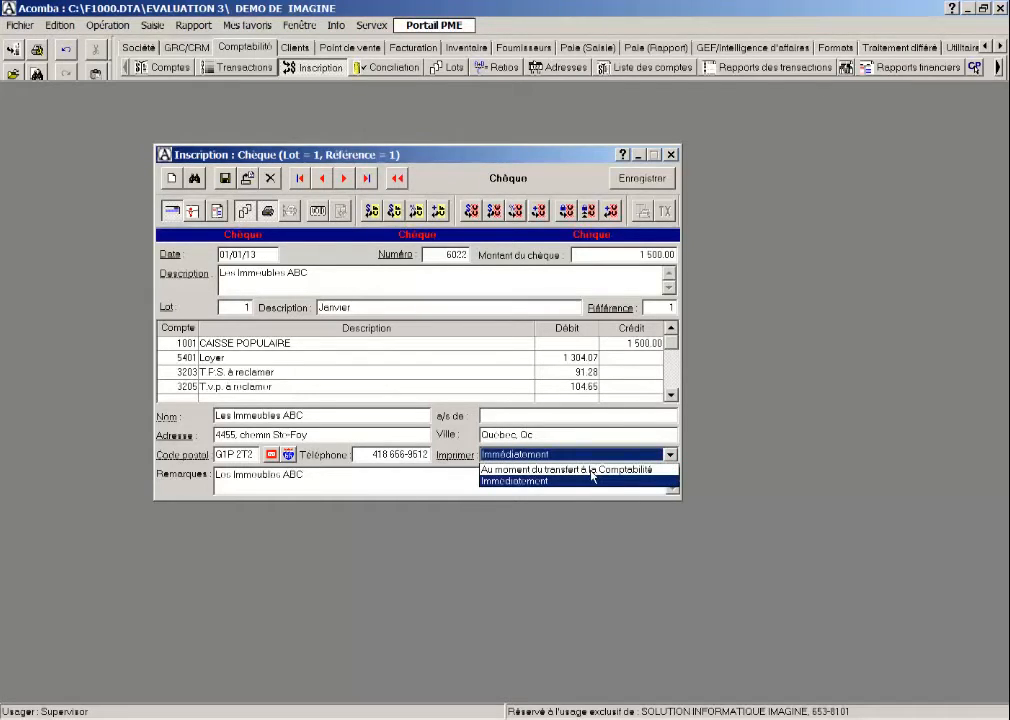
left_click(522, 482)
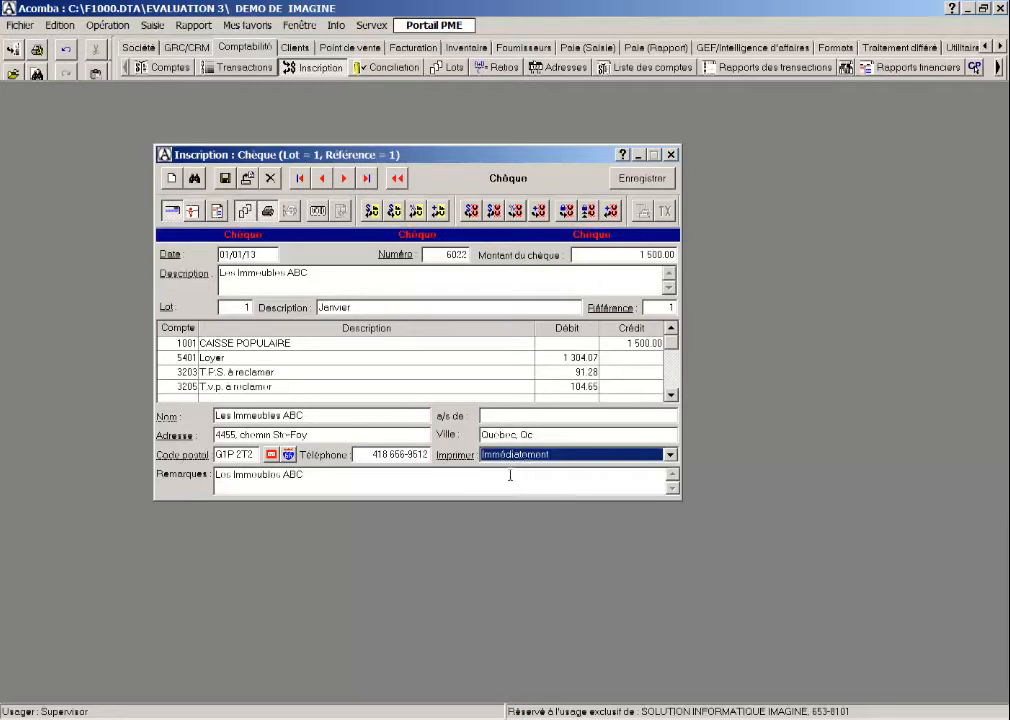
Step: Save the Les Immeubles ABC cheque in the January lot and close the cheque entry
left_click(643, 179)
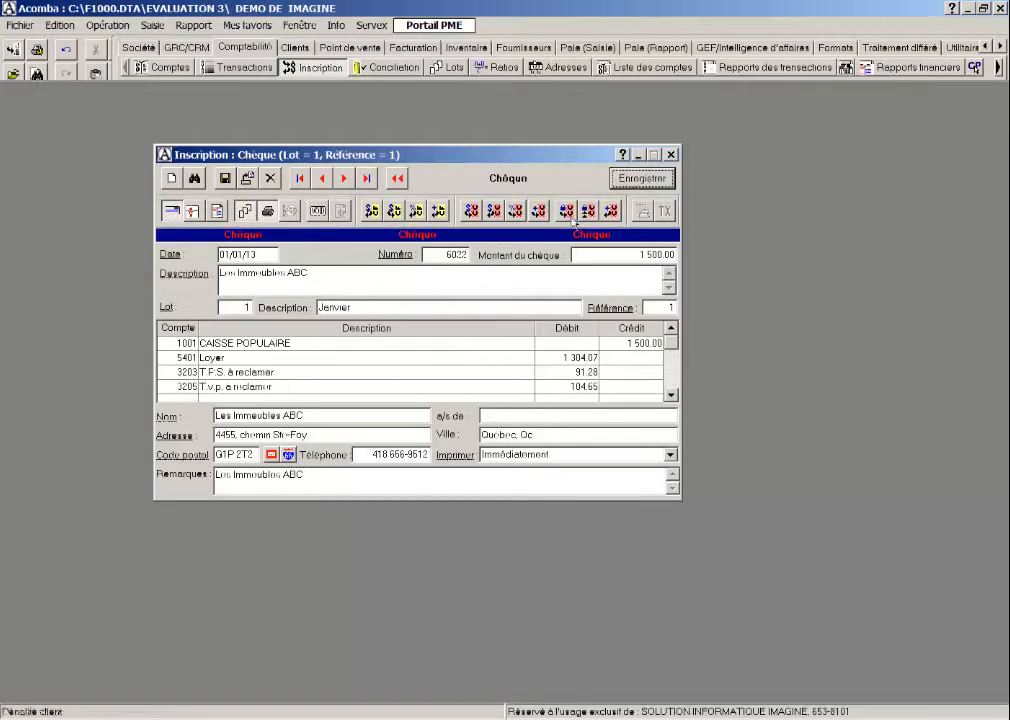
left_click(451, 256)
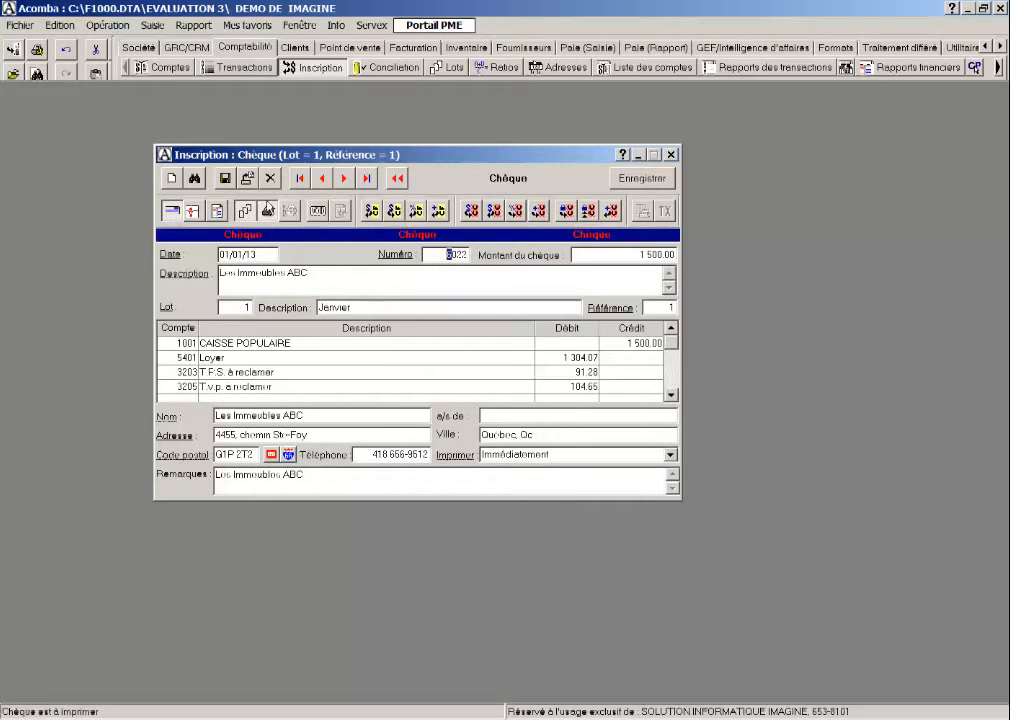
left_click(639, 179)
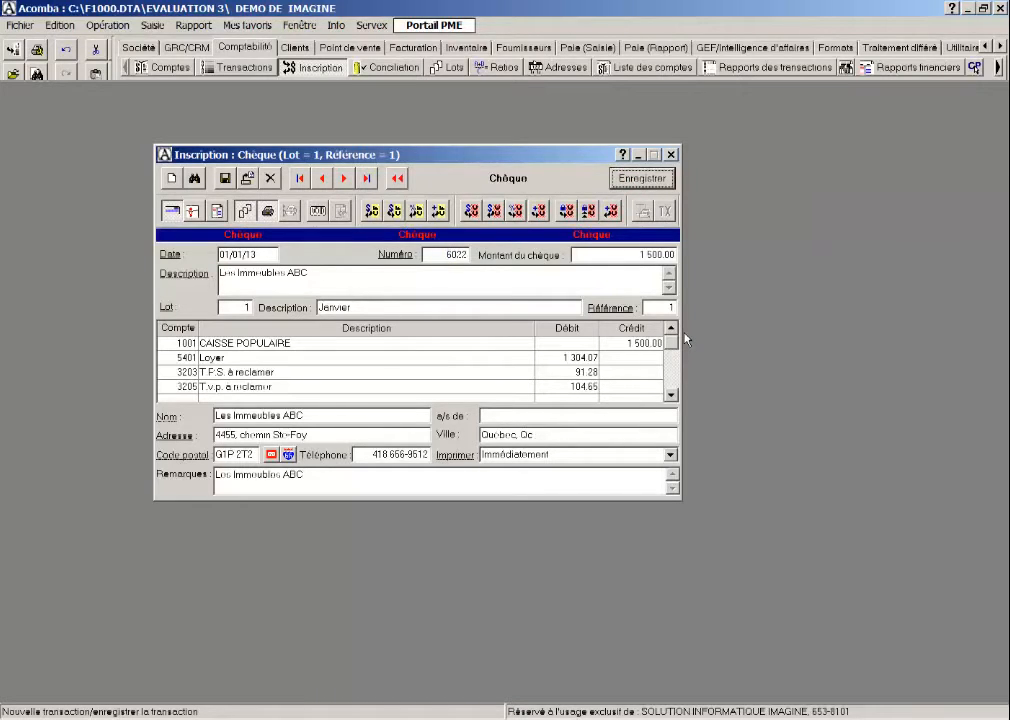
key("Escape")
Step: Open lot 1, Janvier, bring up its transfer window and enlarge that window vertically
left_click(445, 67)
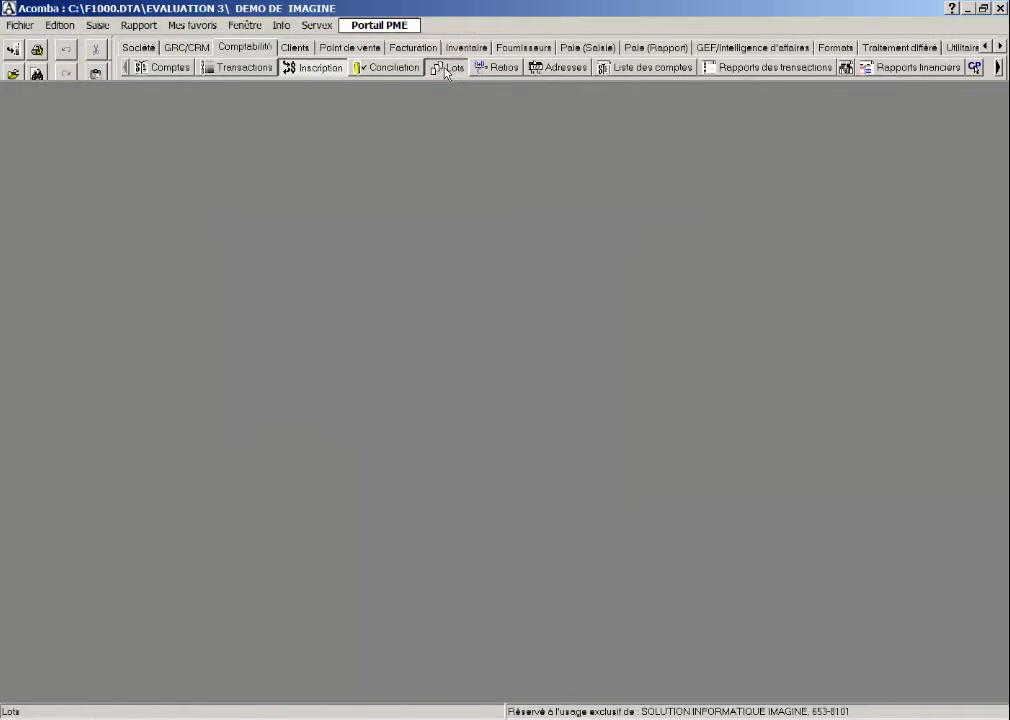
double_click(409, 254)
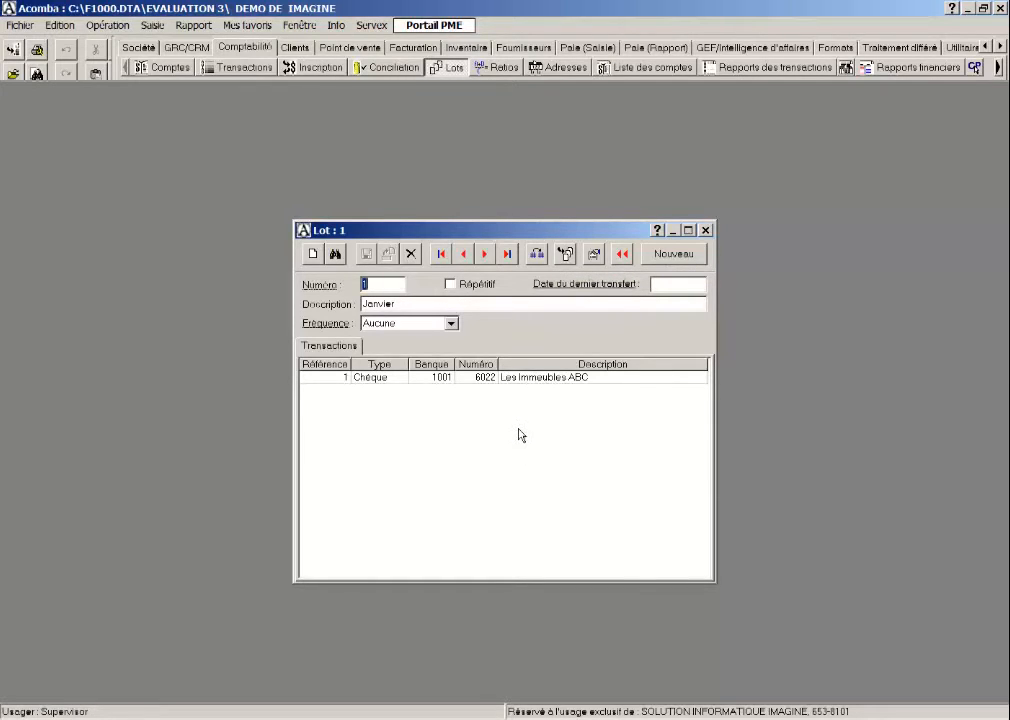
left_click(565, 256)
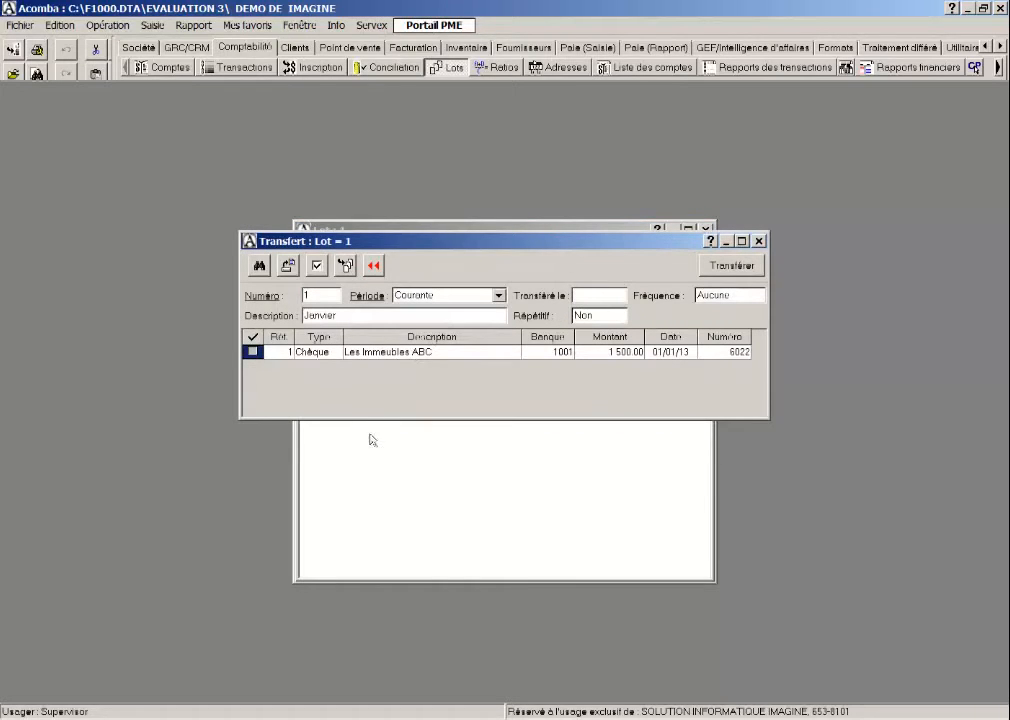
left_click_drag(377, 419, 372, 587)
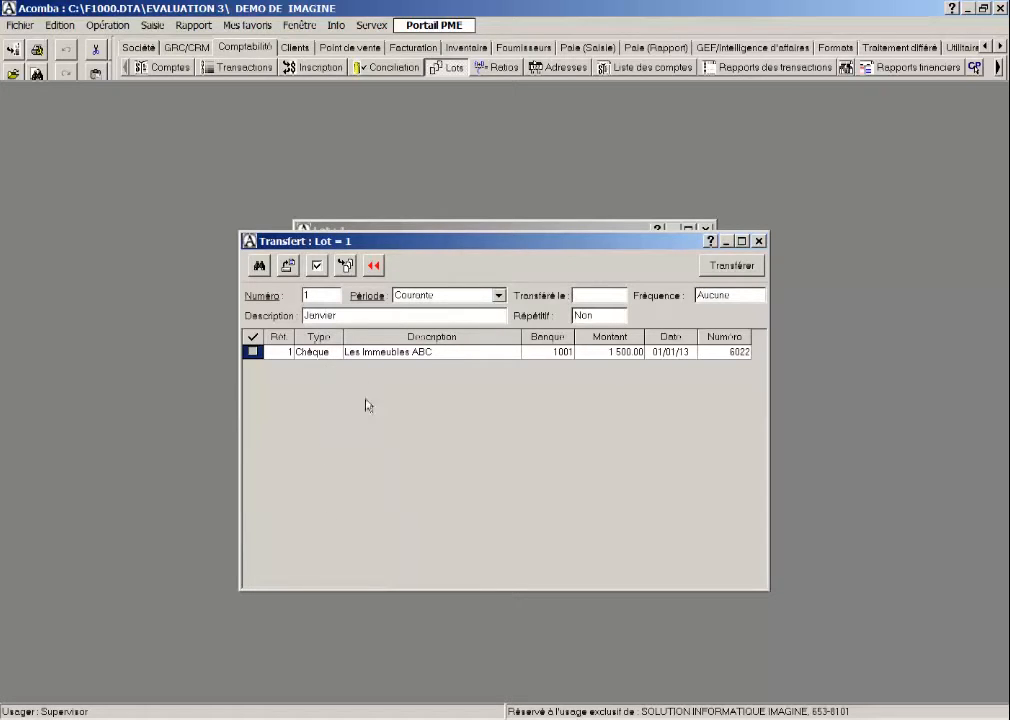
Step: Select the Les Immeubles ABC cheque in the January lot and start its transfer to Comptabilité
key("space")
key("Return")
key("Return")
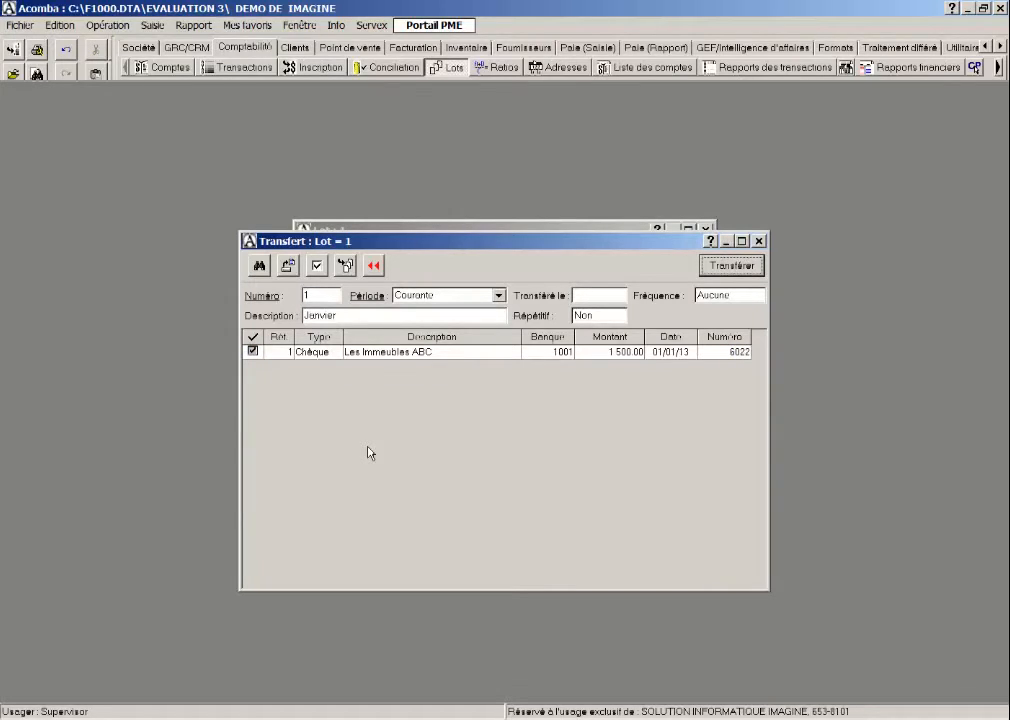
key("Return")
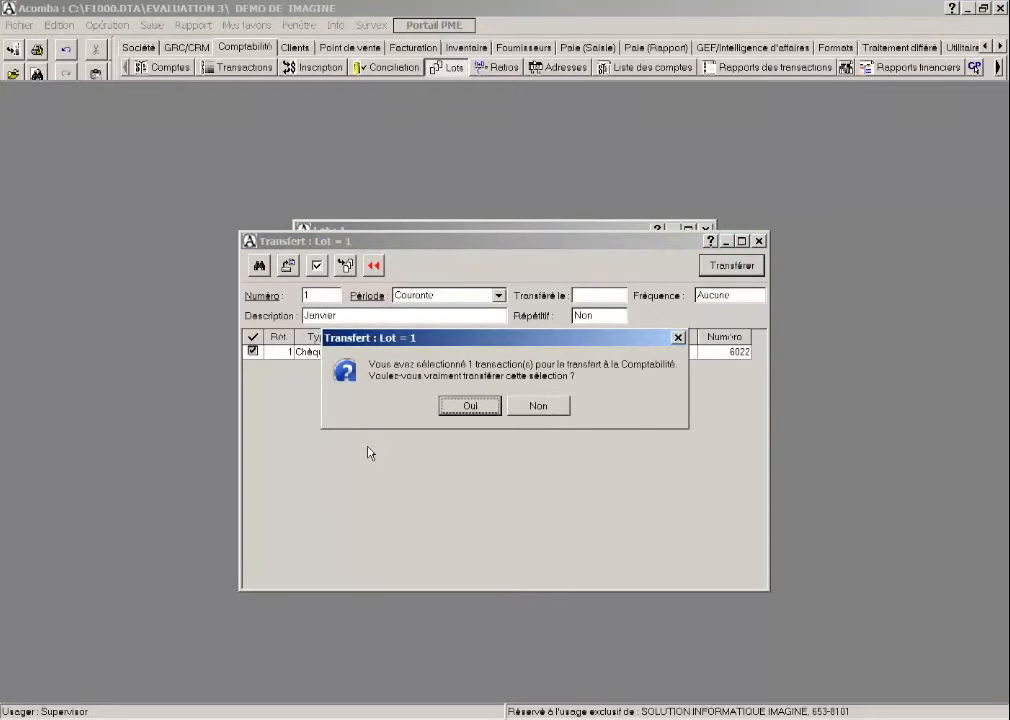
Step: Confirm the cheque's transfer to Comptabilité, choosing Détruire seulement les transactions autorisées and accepting the deletion, and close the lot windows
key("Return")
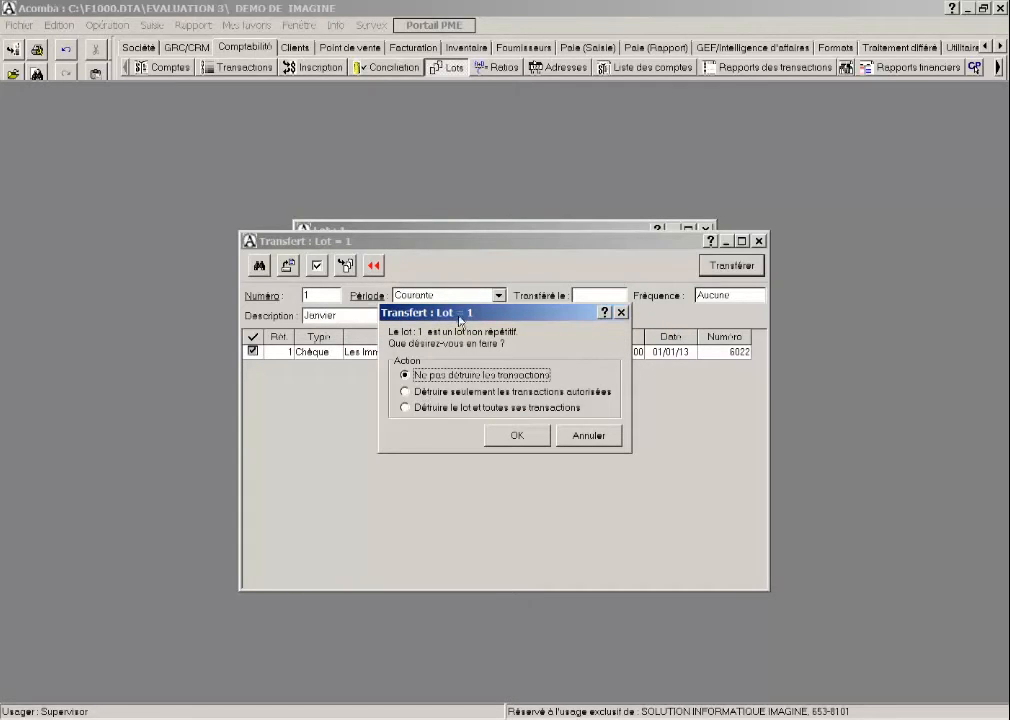
left_click_drag(463, 316, 440, 422)
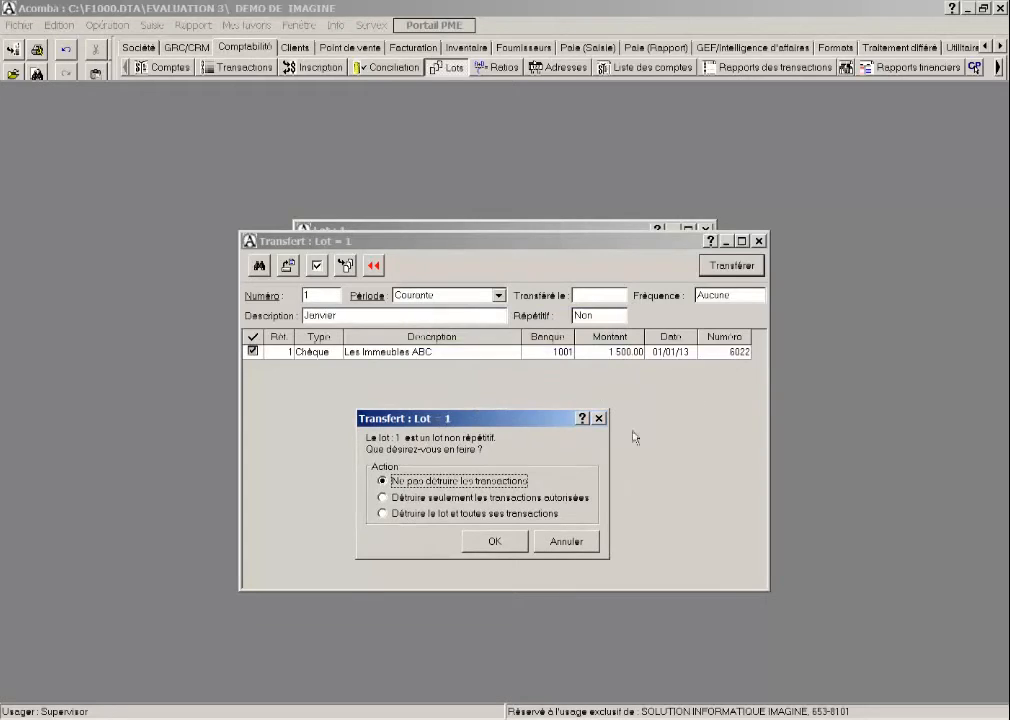
left_click(448, 499)
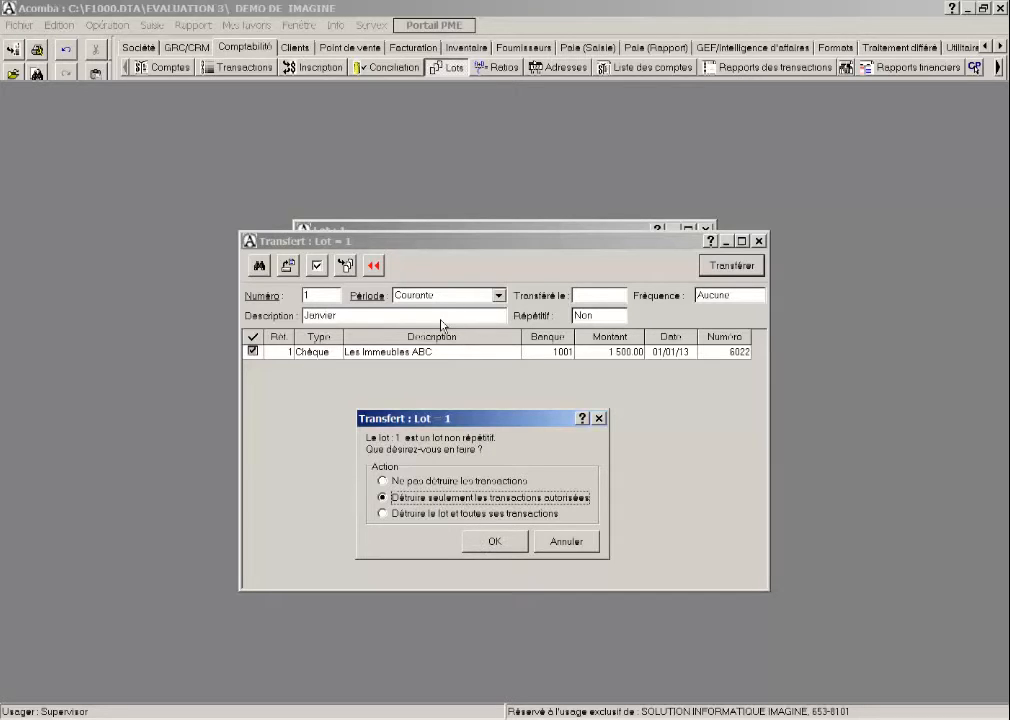
left_click(488, 543)
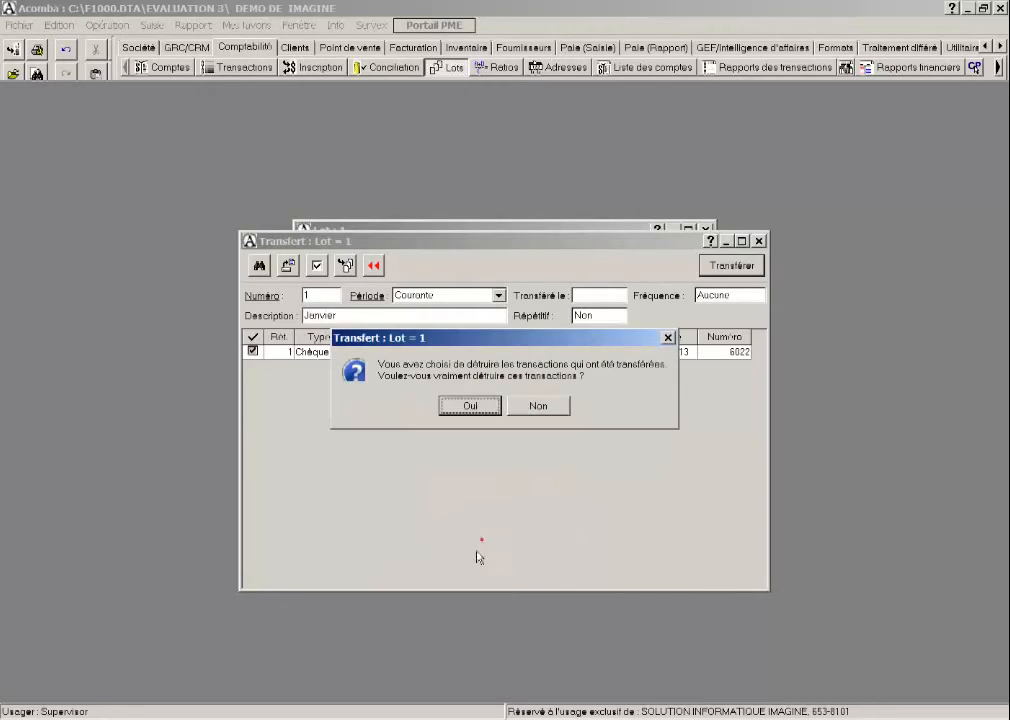
left_click(470, 408)
key("Escape")
key("Escape")
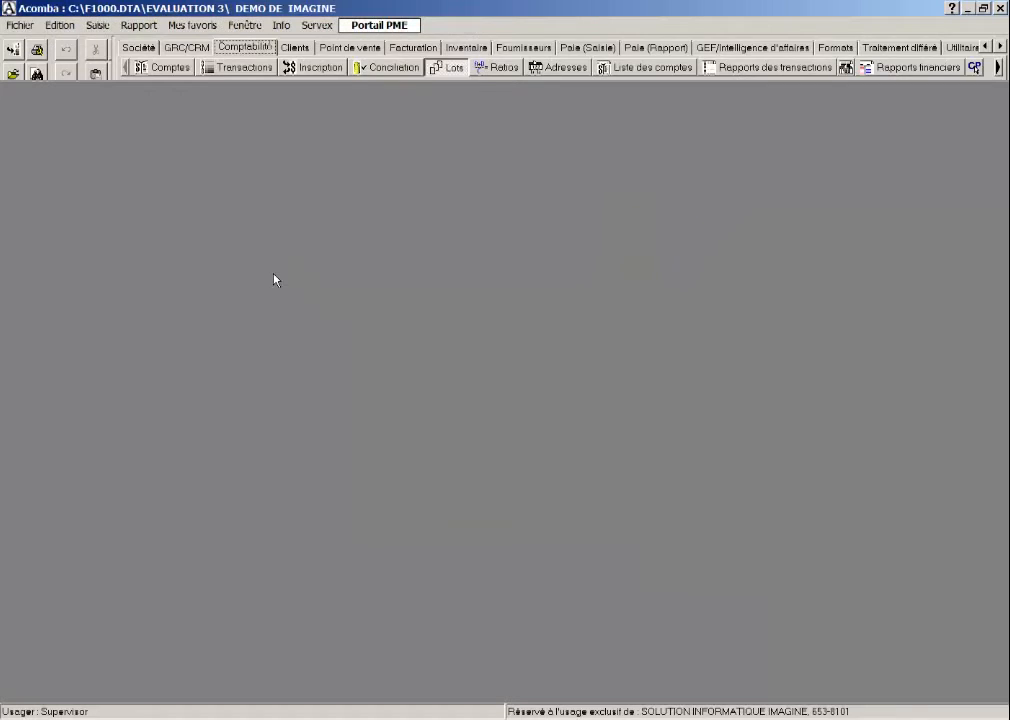
Step: View the accounting transactions by date, open the Les Immeubles ABC cheque at the end of the enlarged list to check it, and close it
key("Left")
key("Left")
key("Left")
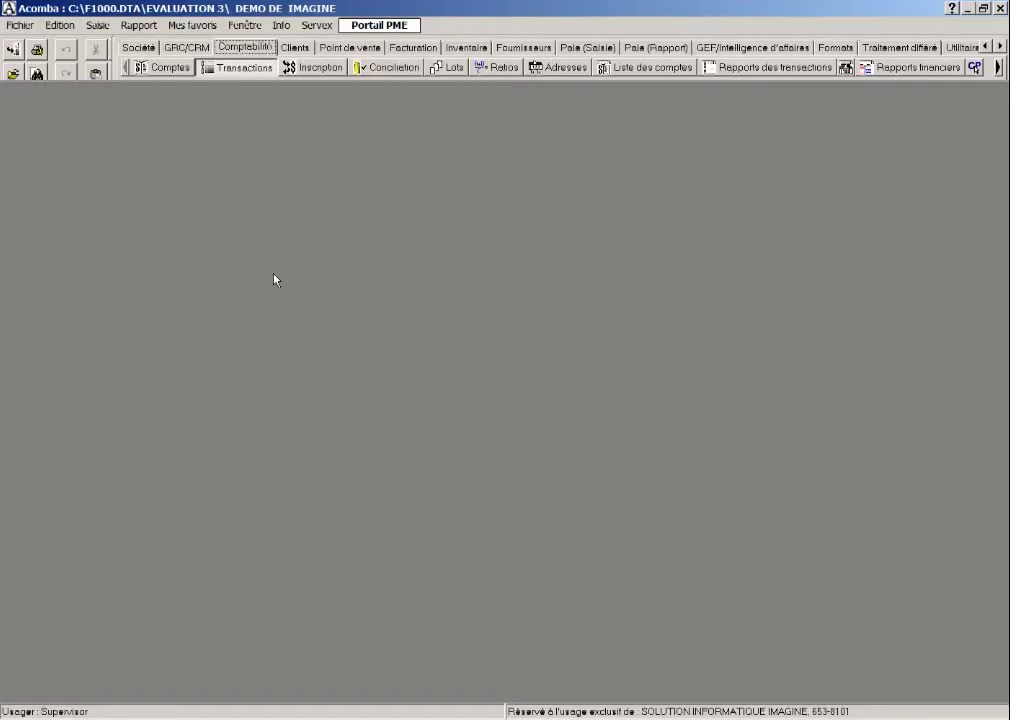
key("Return")
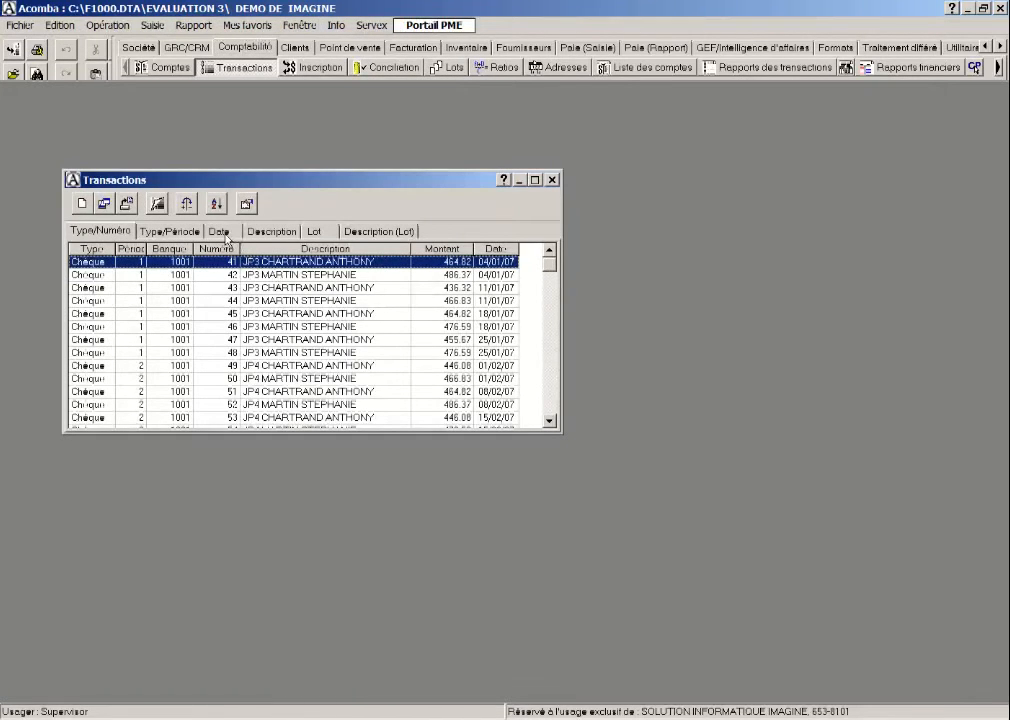
left_click(224, 236)
key("End")
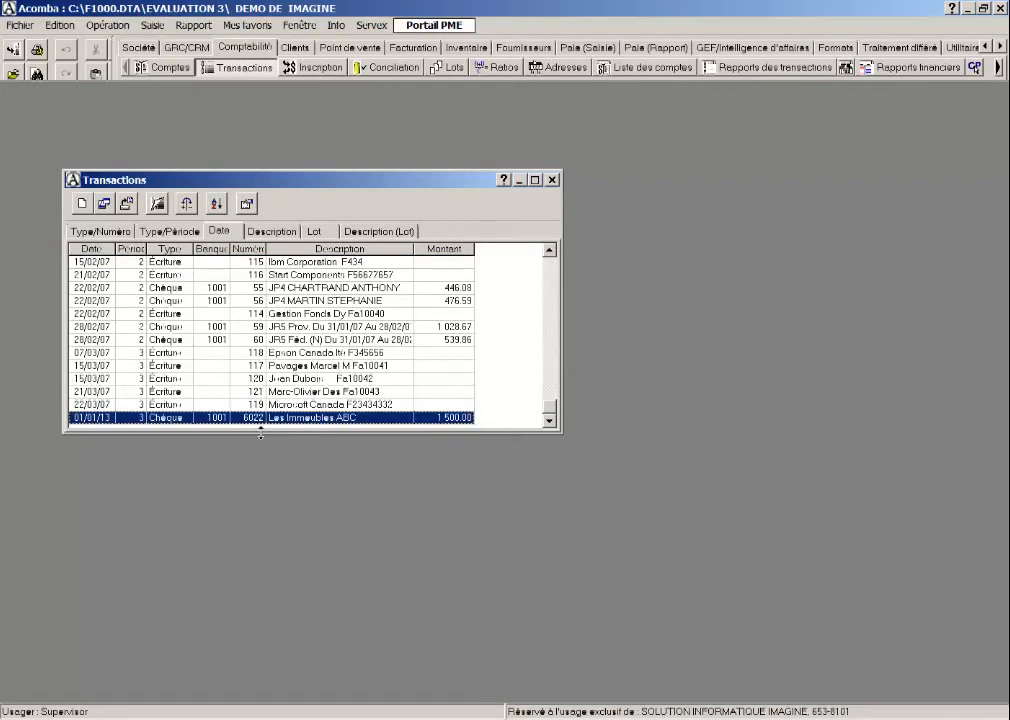
left_click_drag(262, 434, 233, 583)
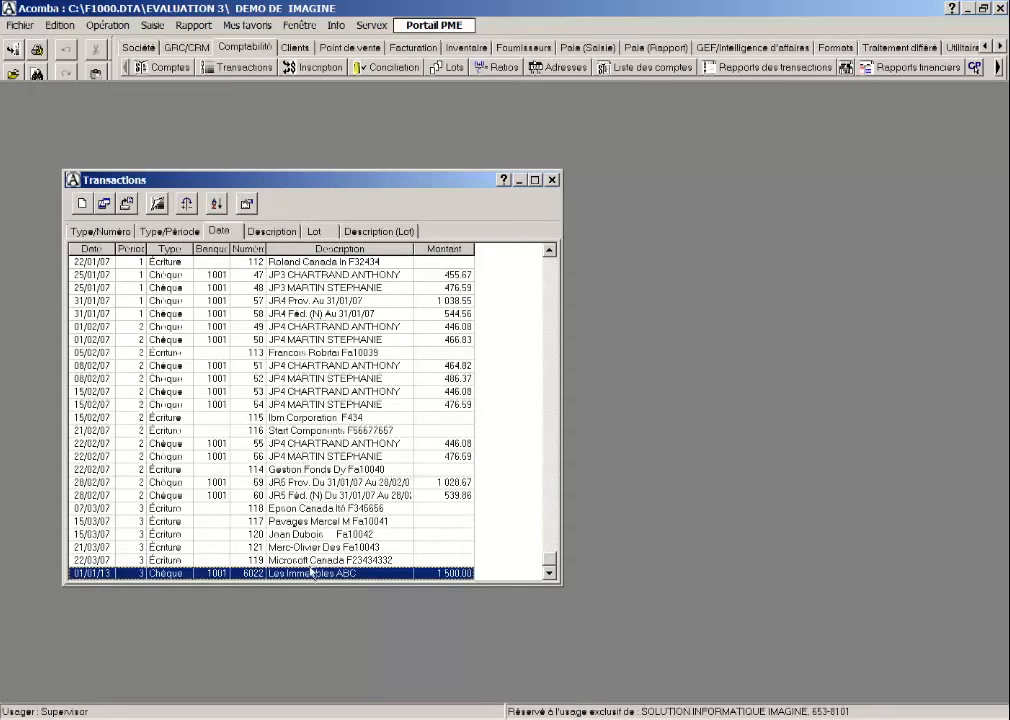
double_click(311, 576)
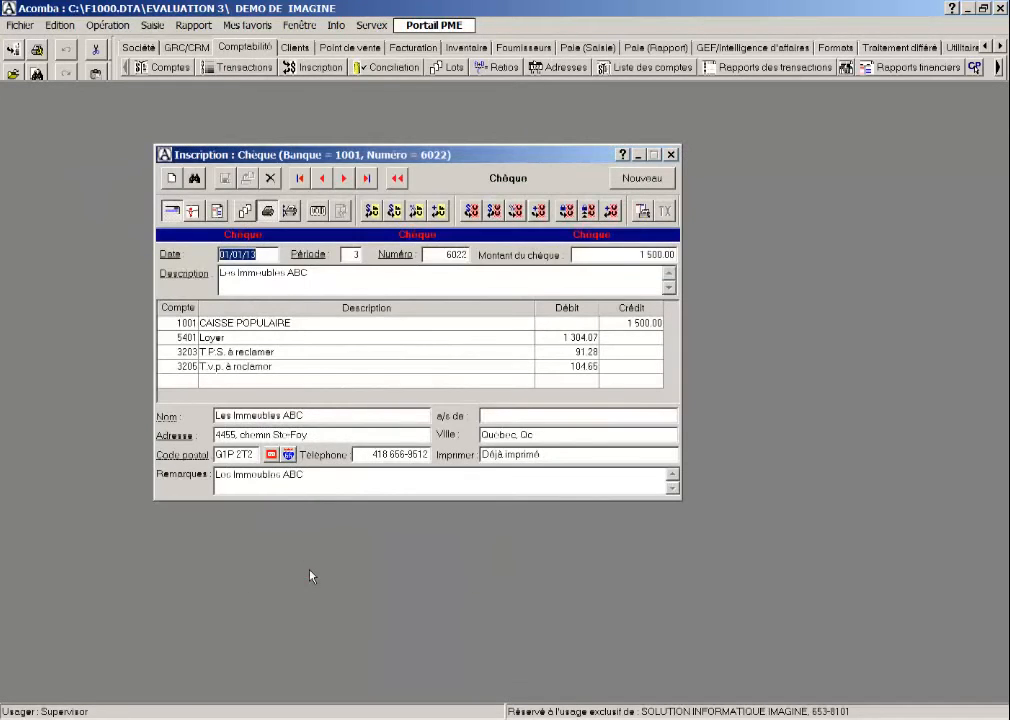
key("Escape")
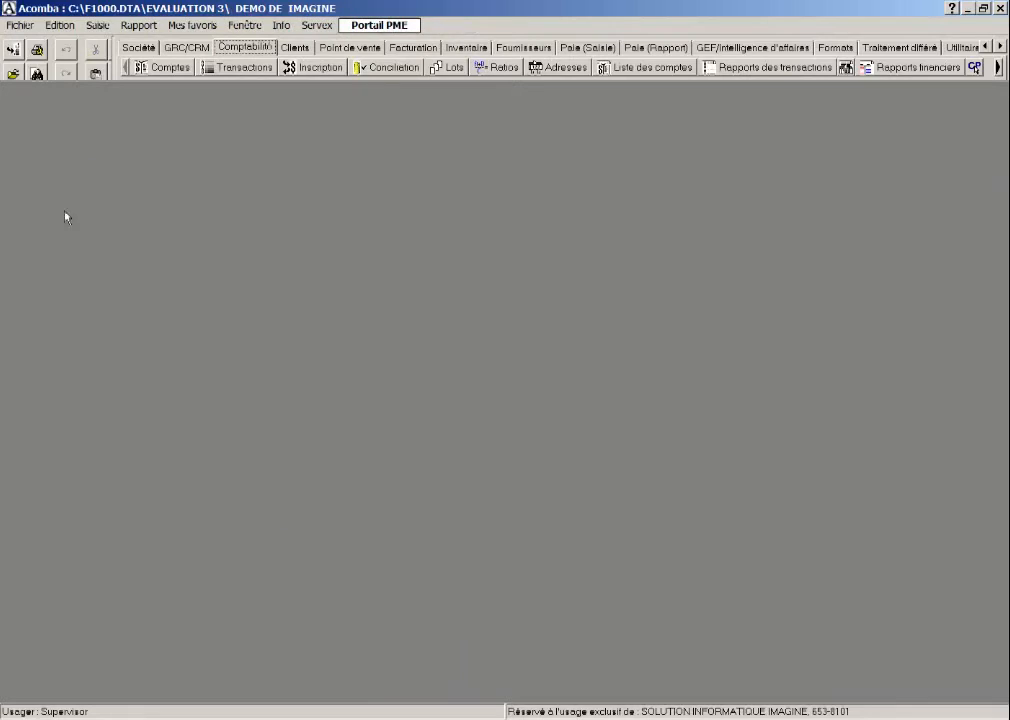
Step: Open lot 30, Lot répétitif, and review its Frais bancaire, Paiement du camion de livraison and Amortissement entries
left_click(450, 67)
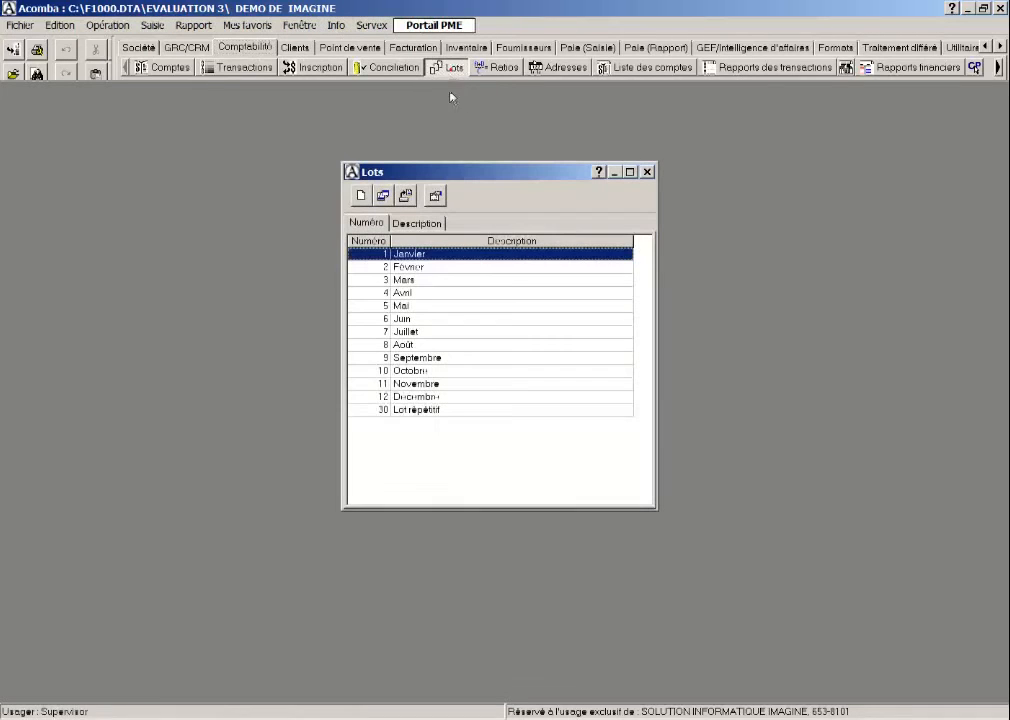
double_click(437, 412)
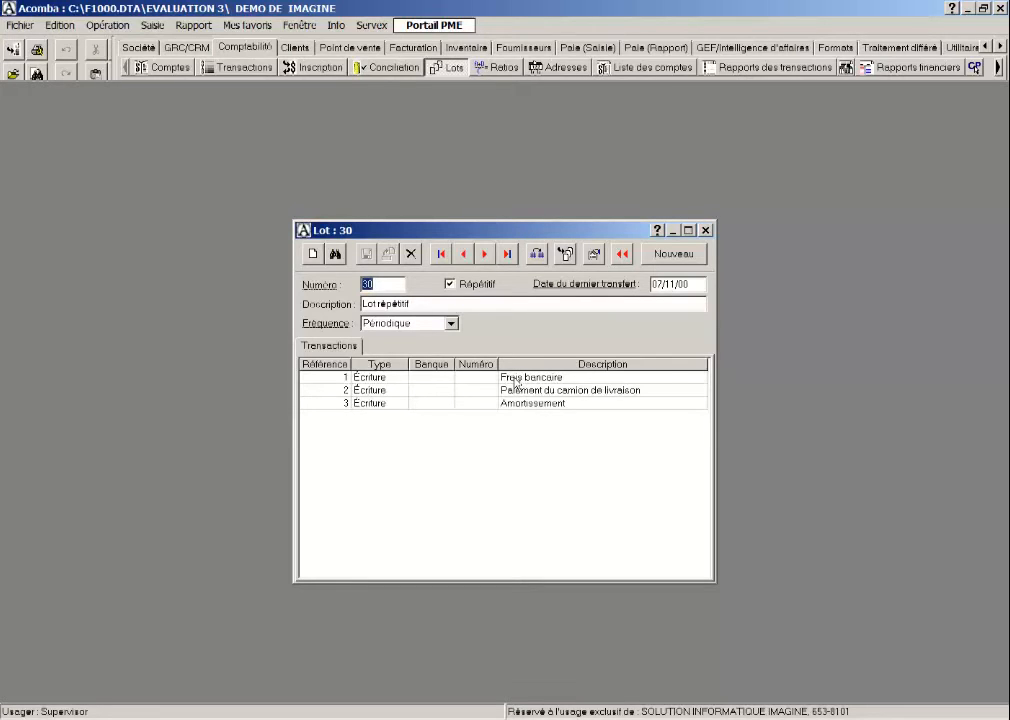
double_click(515, 380)
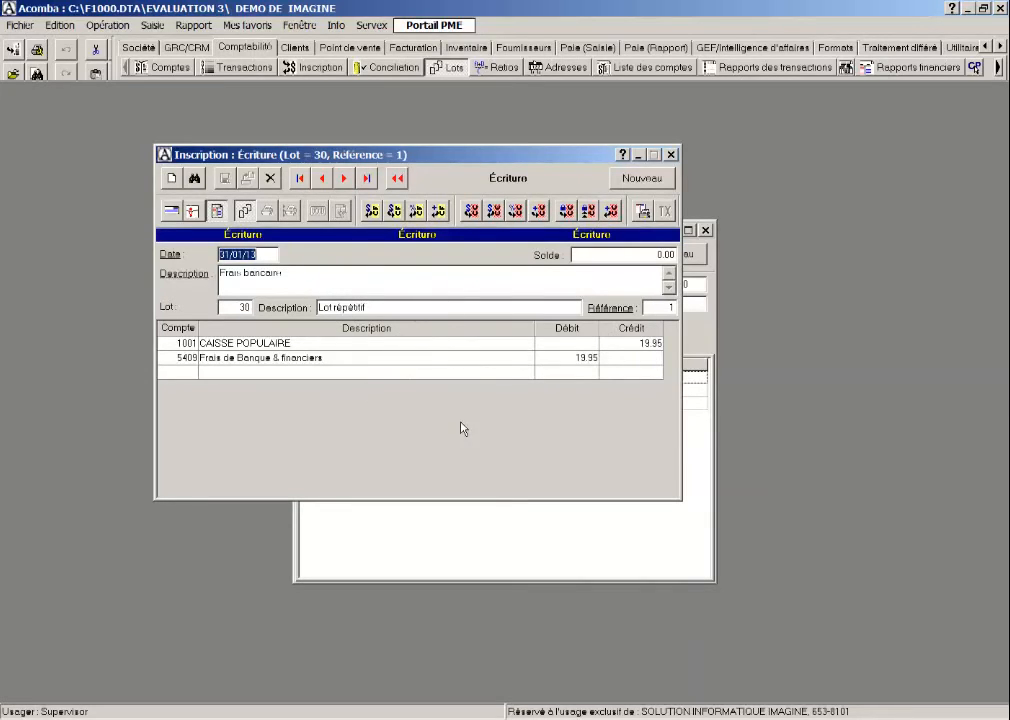
left_click(345, 178)
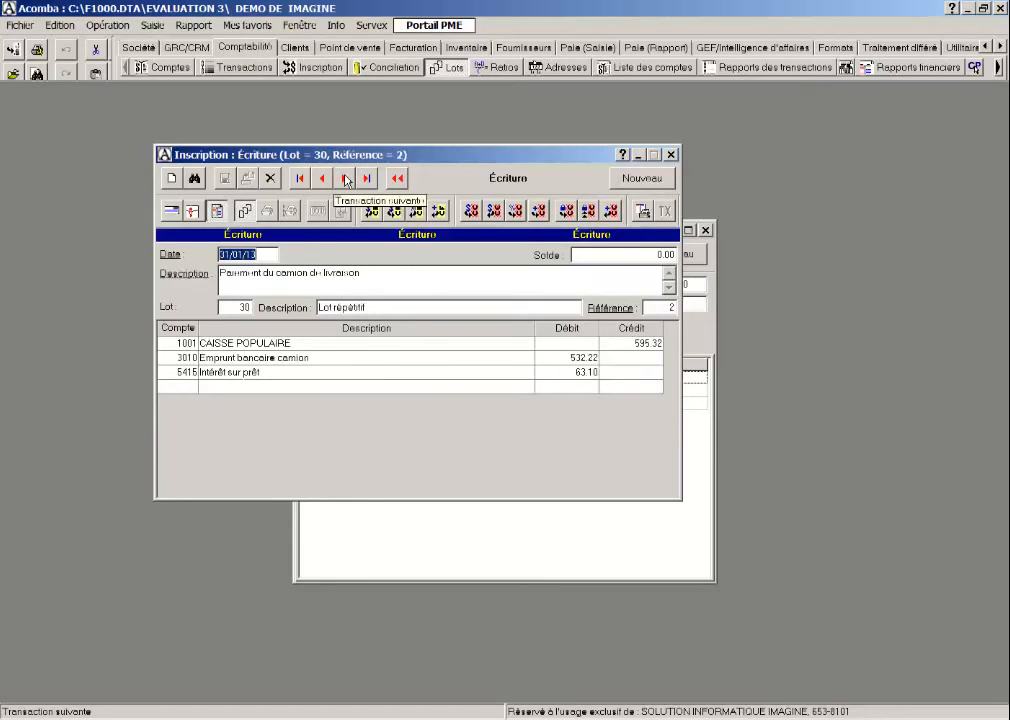
left_click(345, 178)
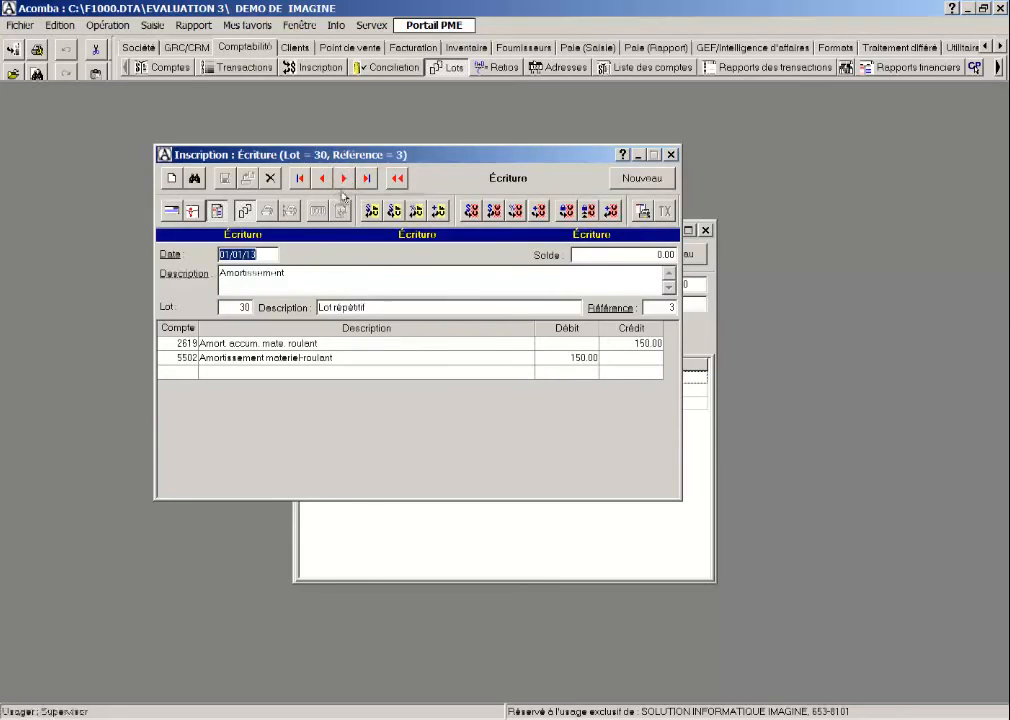
left_click(399, 179)
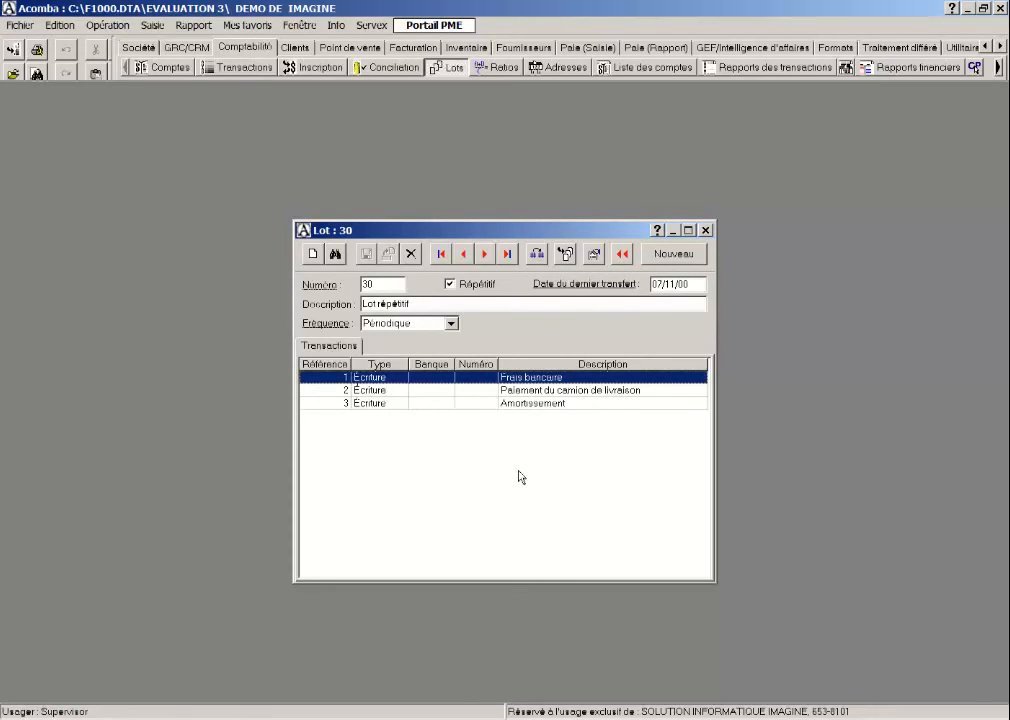
Step: Bring up the transfer window for lot 30 and select all three of its entries
left_click(566, 254)
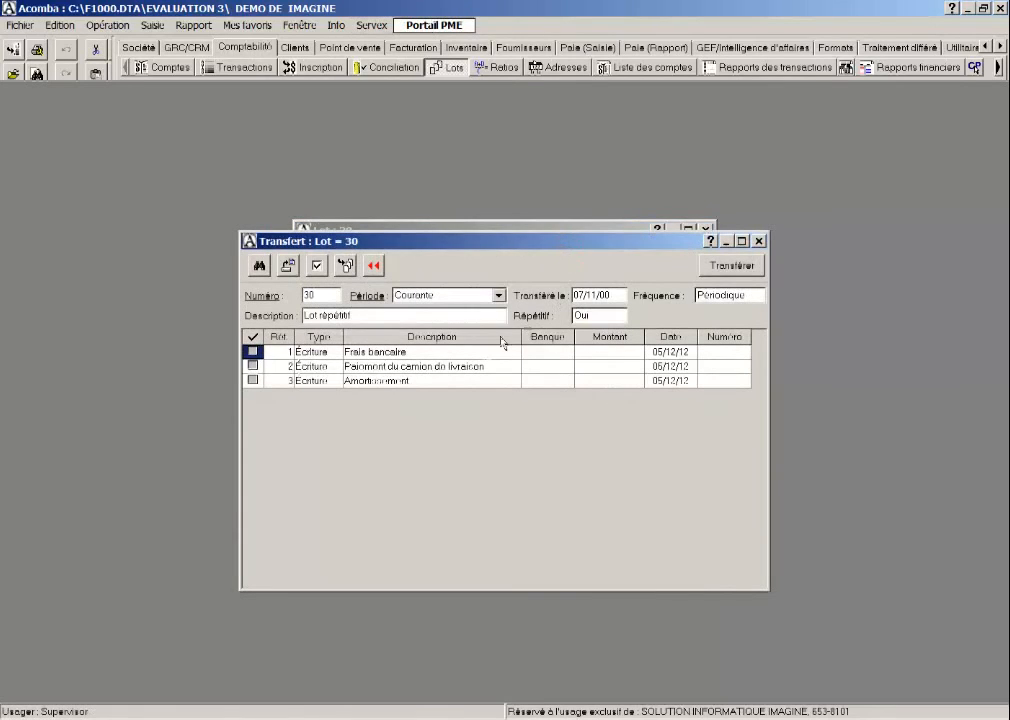
key("space")
key("space")
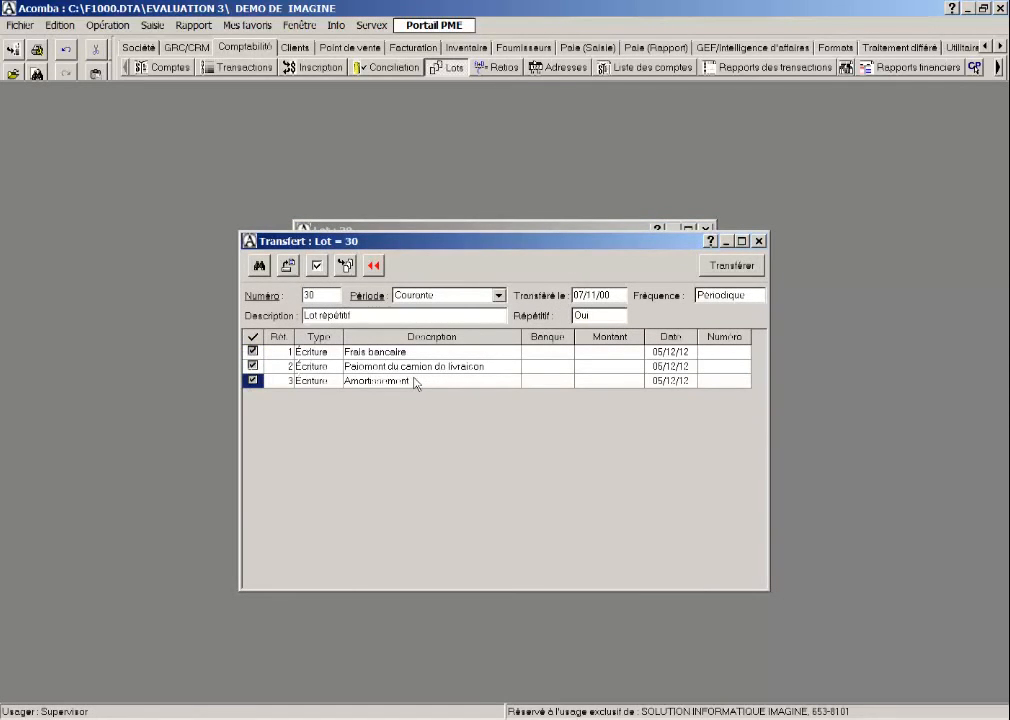
Step: Set the date of all three lot 30 entries to 15/01/13 and transfer them to Comptabilité
key("Tab")
key("Up")
key("Up")
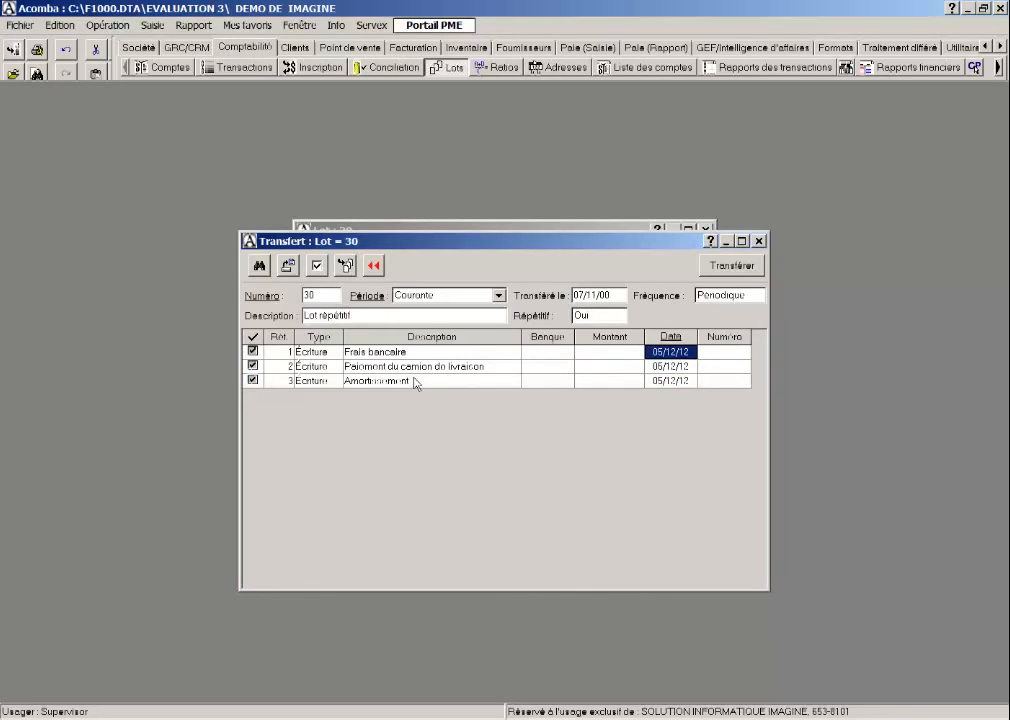
type("15/01/1")
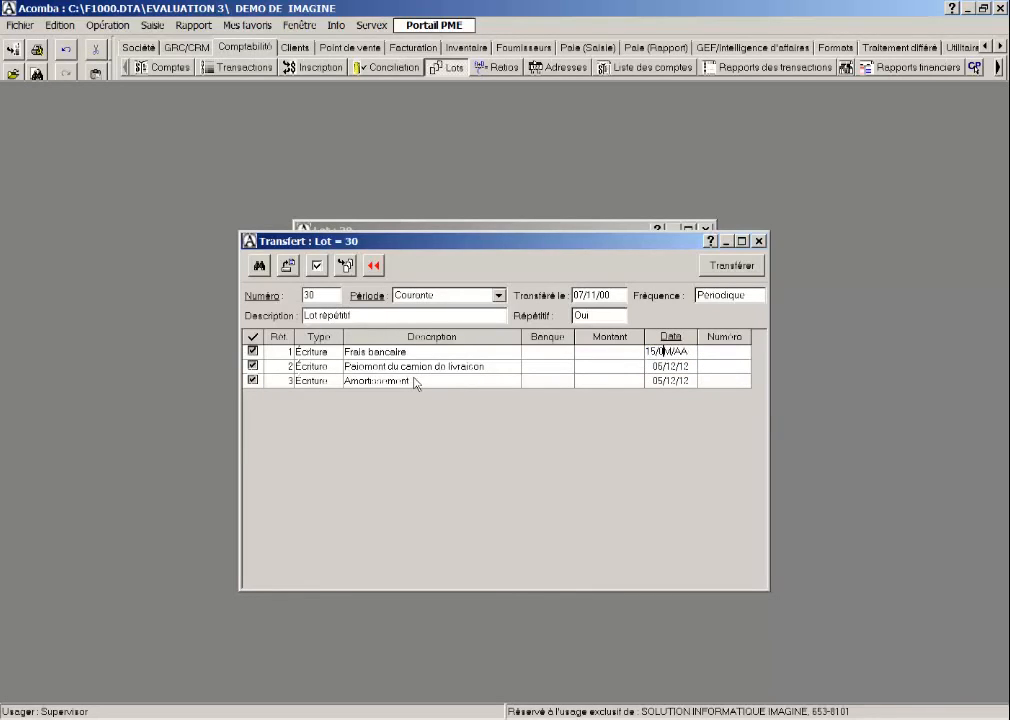
type("3")
key("Down")
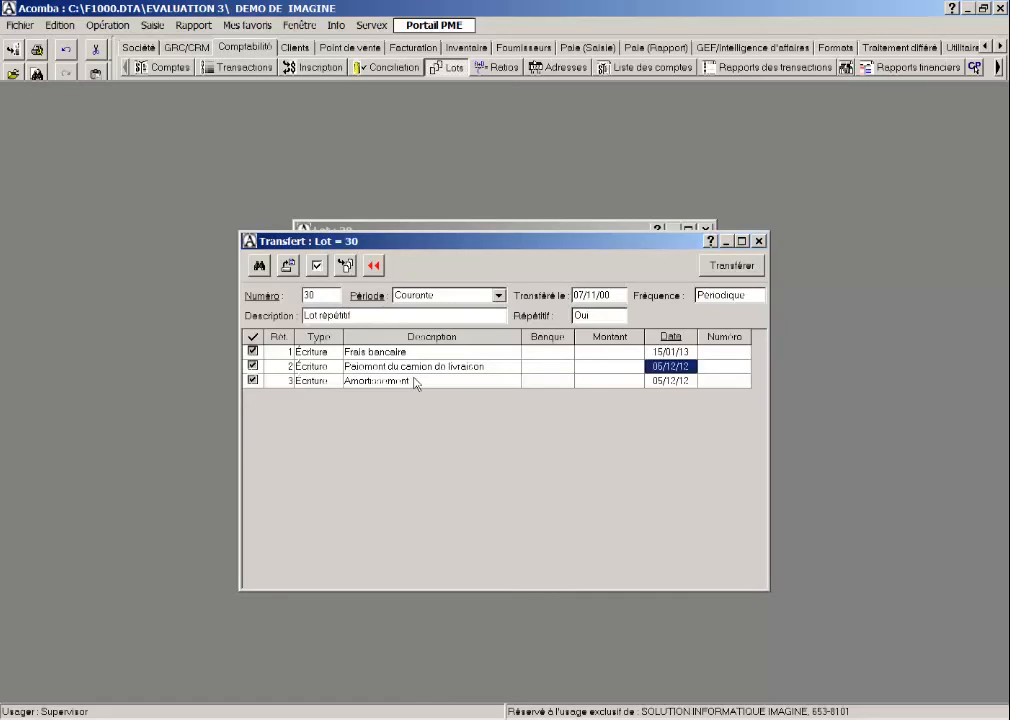
type("15/01/13")
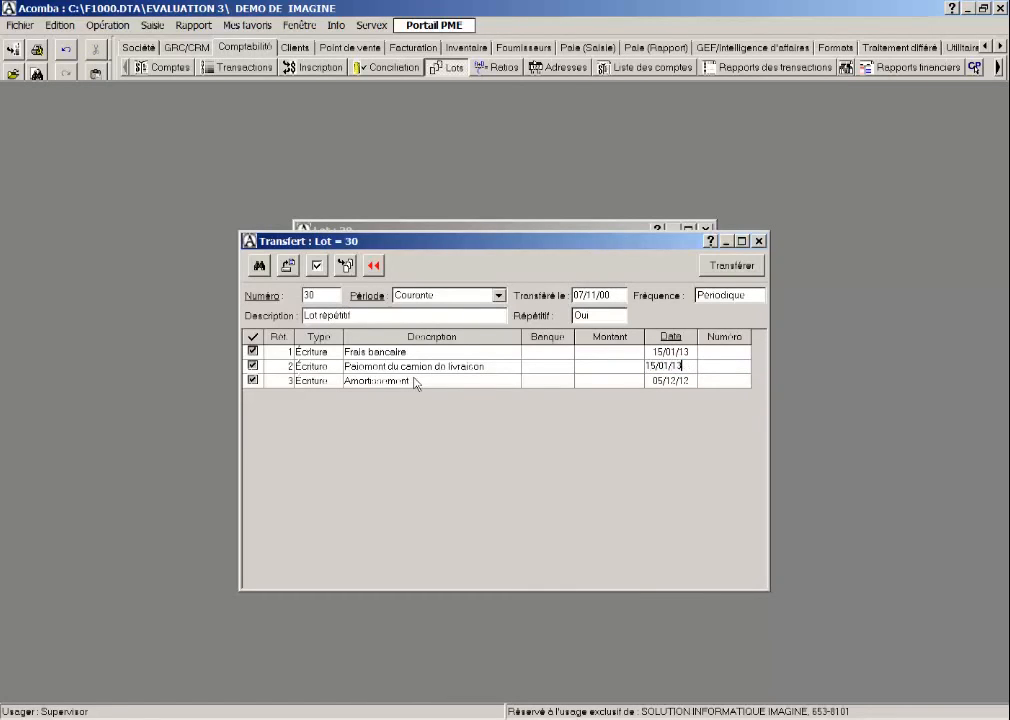
key("Down")
type("15/01/1")
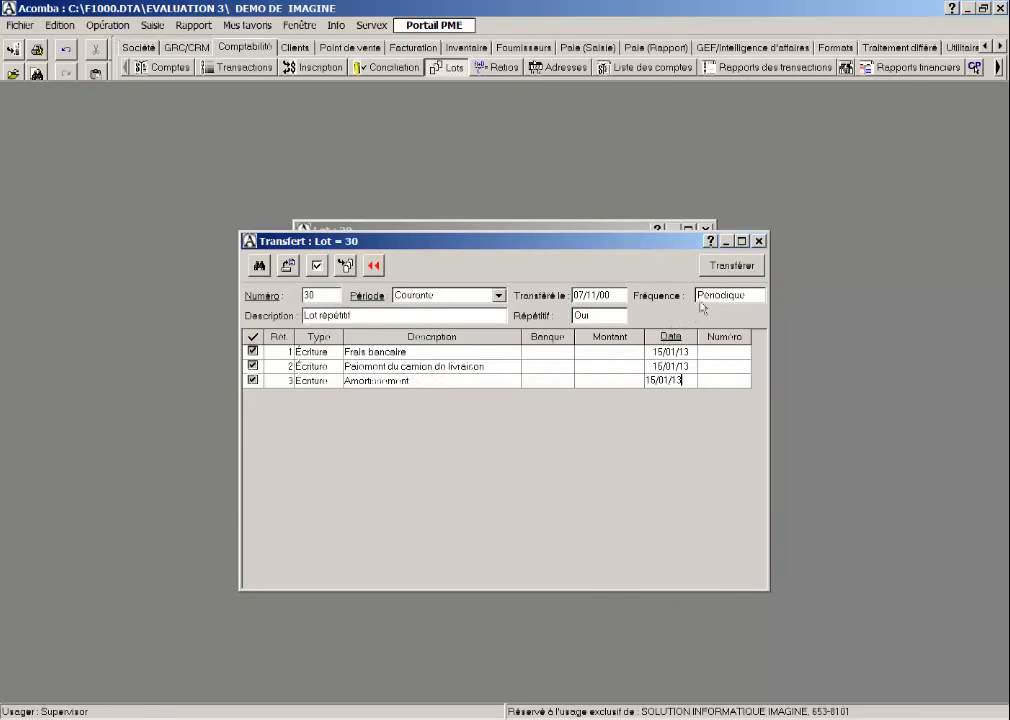
left_click(732, 268)
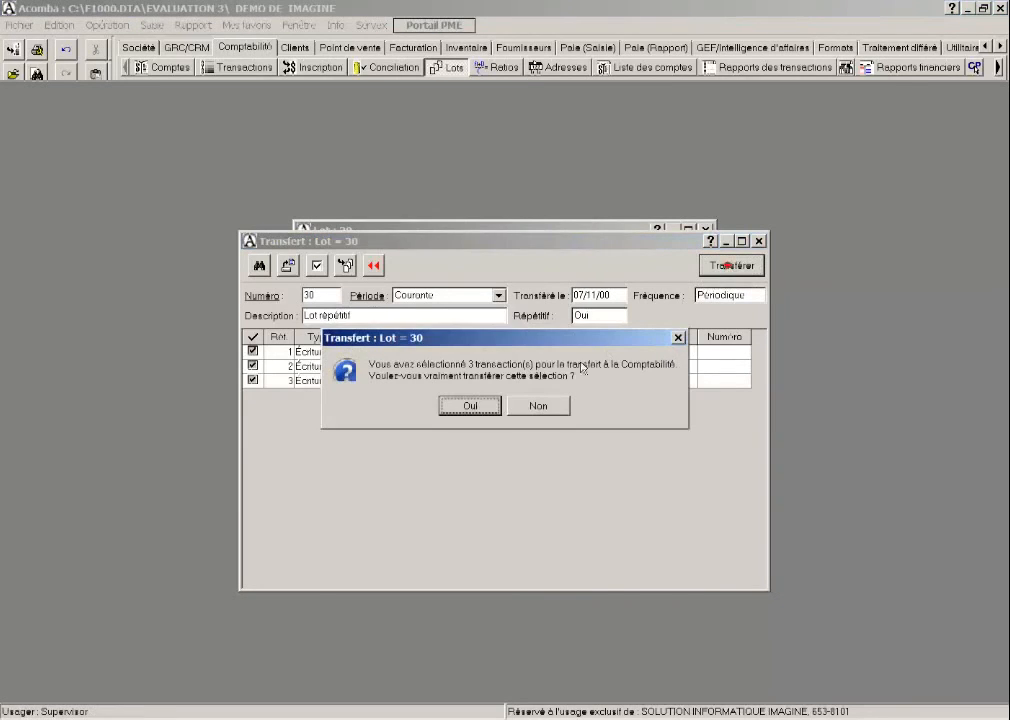
left_click(467, 408)
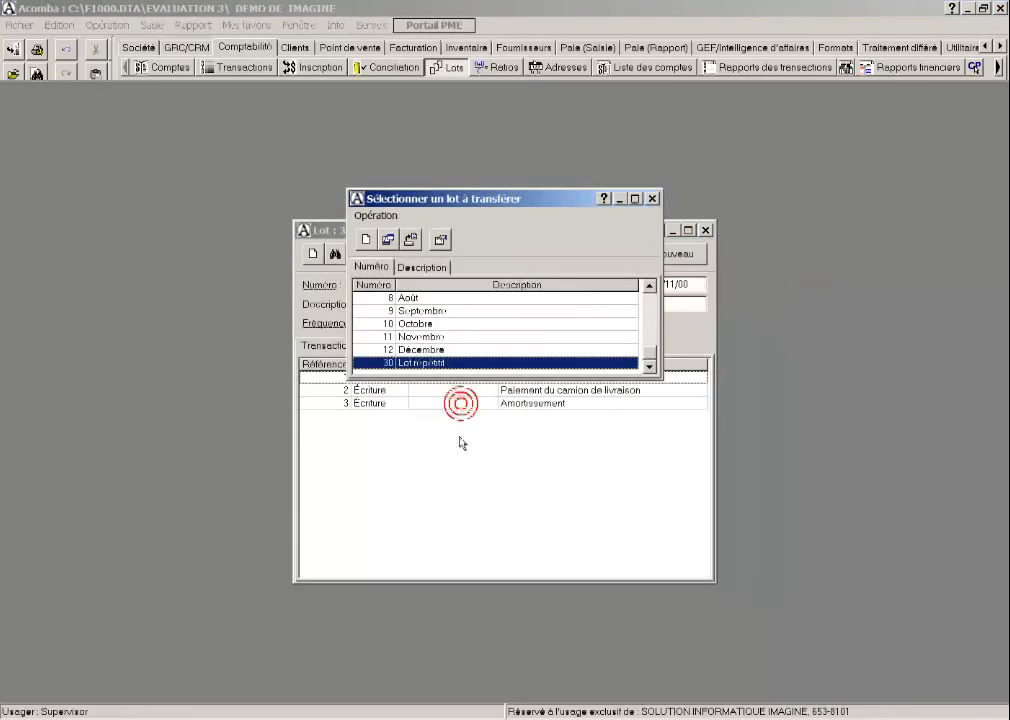
Step: Reopen lot 30 for transfer to check its transfer date and entries, and close the lot windows
double_click(411, 364)
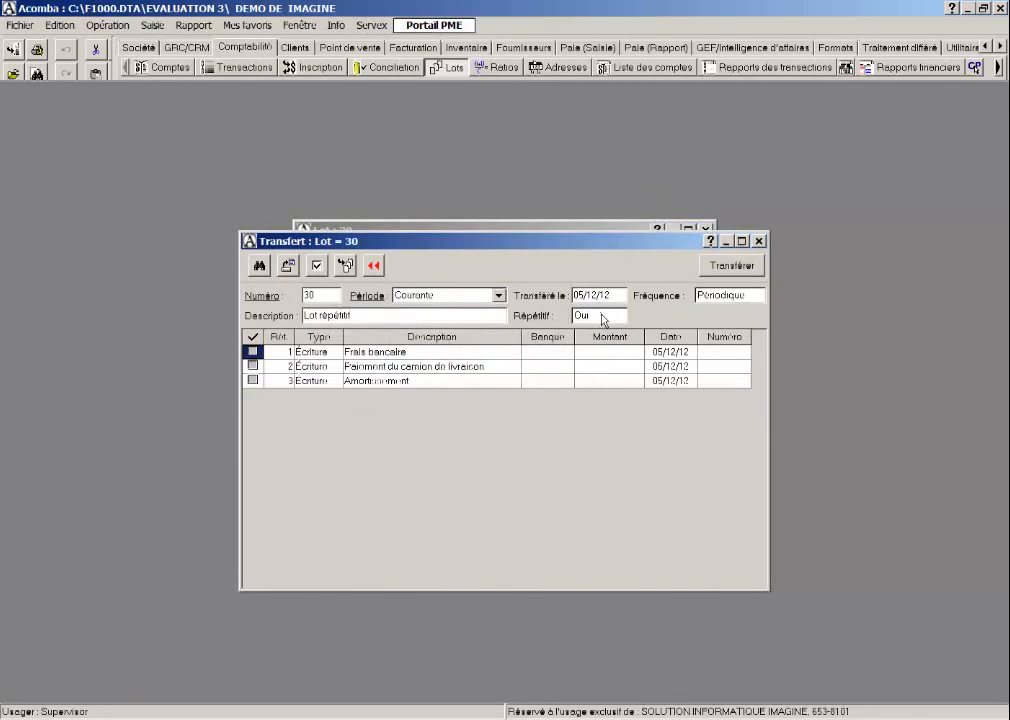
key("Escape")
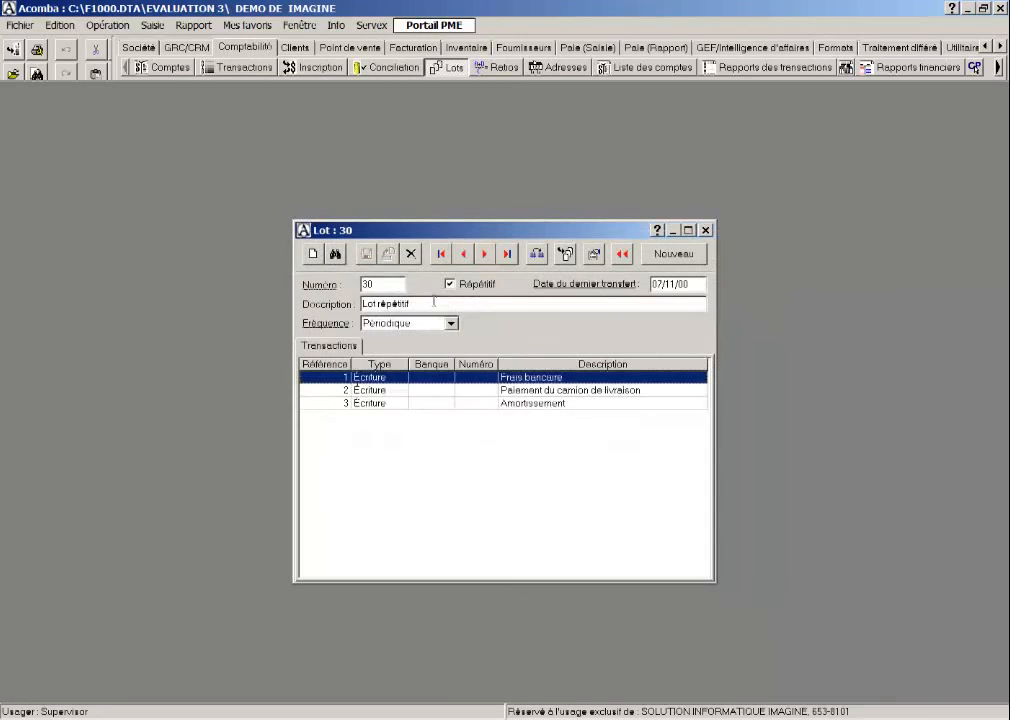
key("Escape")
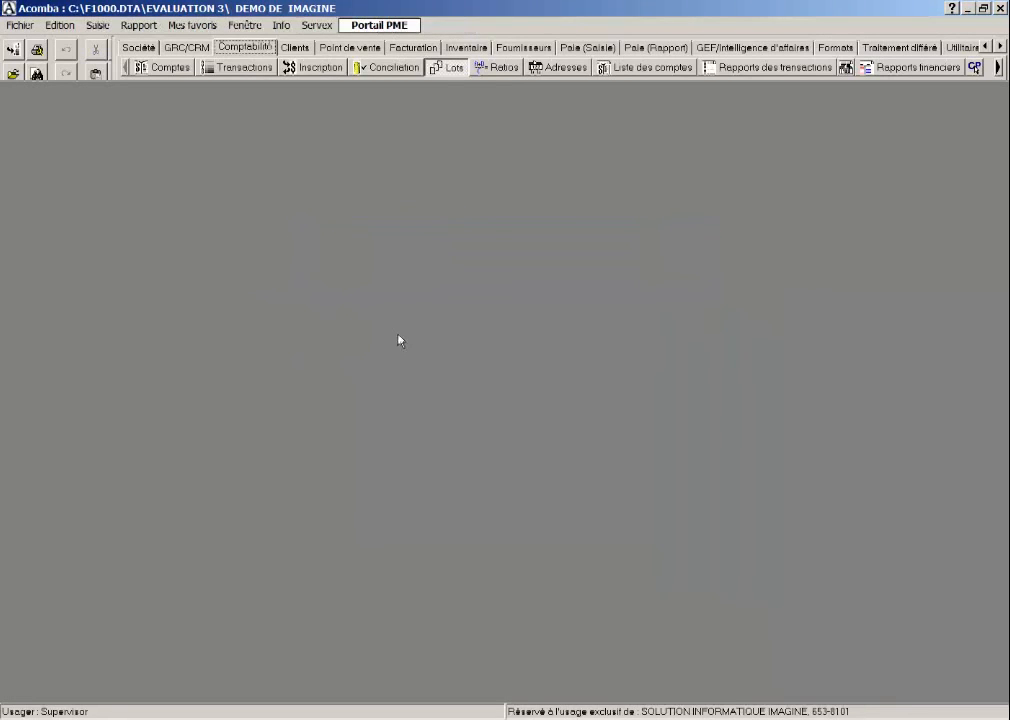
Step: Open lot 1, Janvier, to check its transaction list and last transfer date, and close it
left_click(447, 67)
double_click(417, 253)
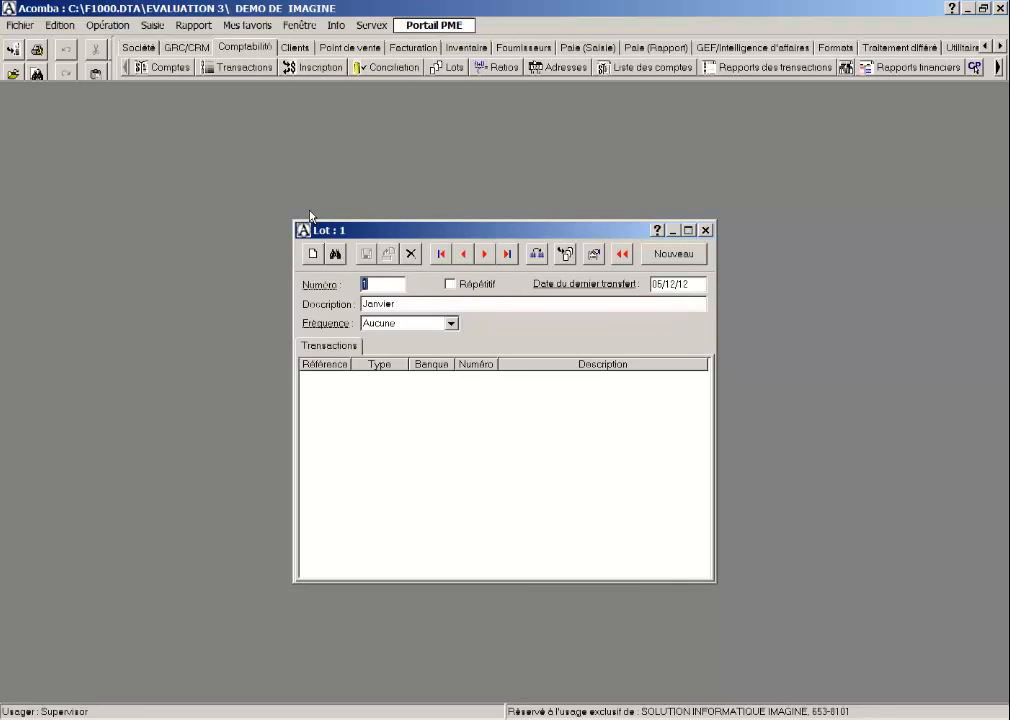
key("Escape")
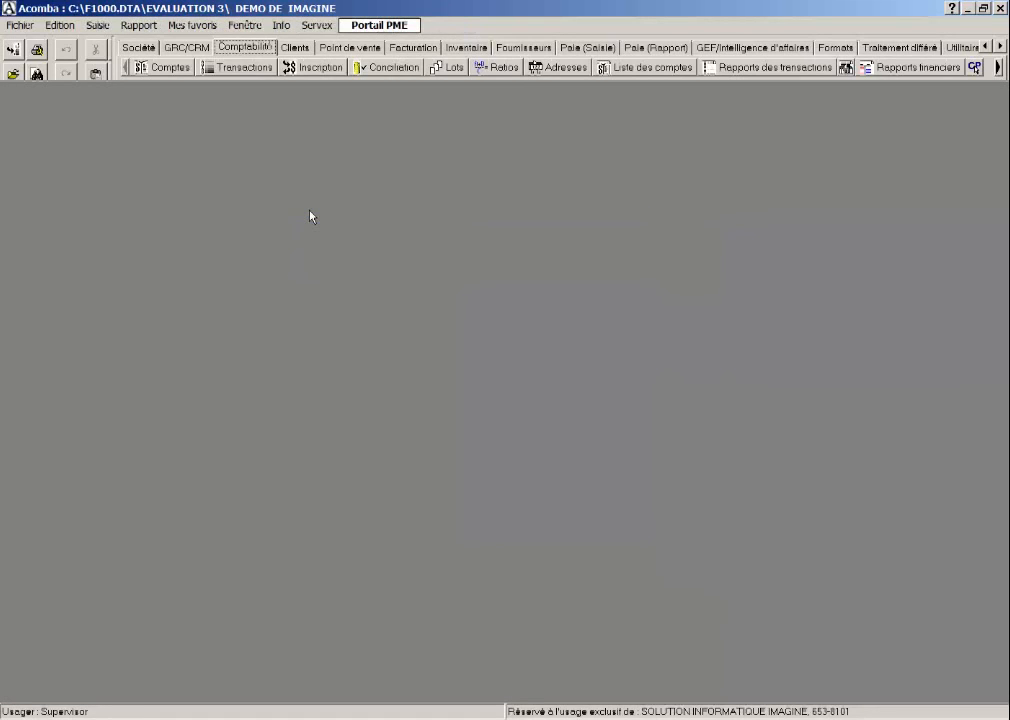